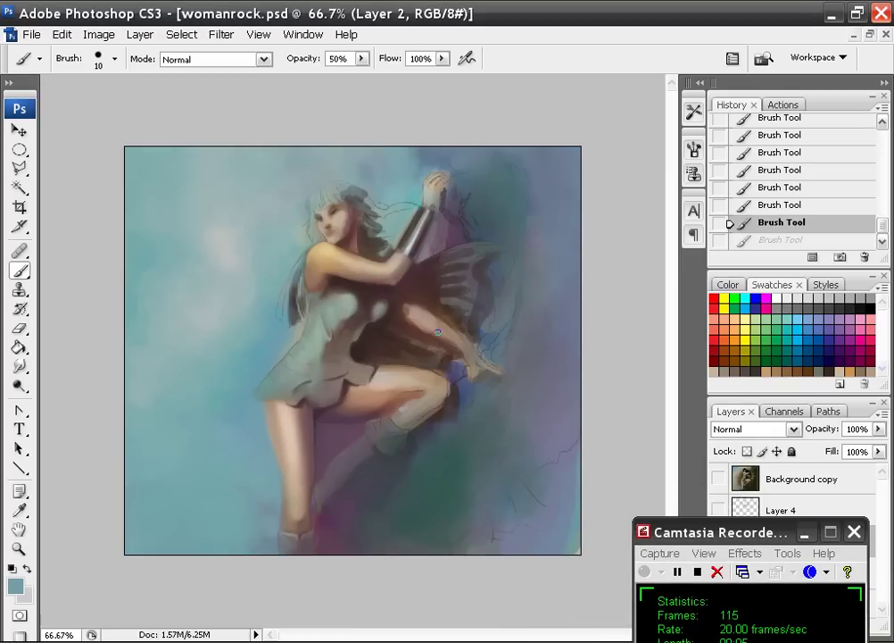
# Paint dark fold lines across the boot cuff below the bent knee using the 5 px brush and a sampled dark tone
pyautogui.scroll(3, 437, 331)
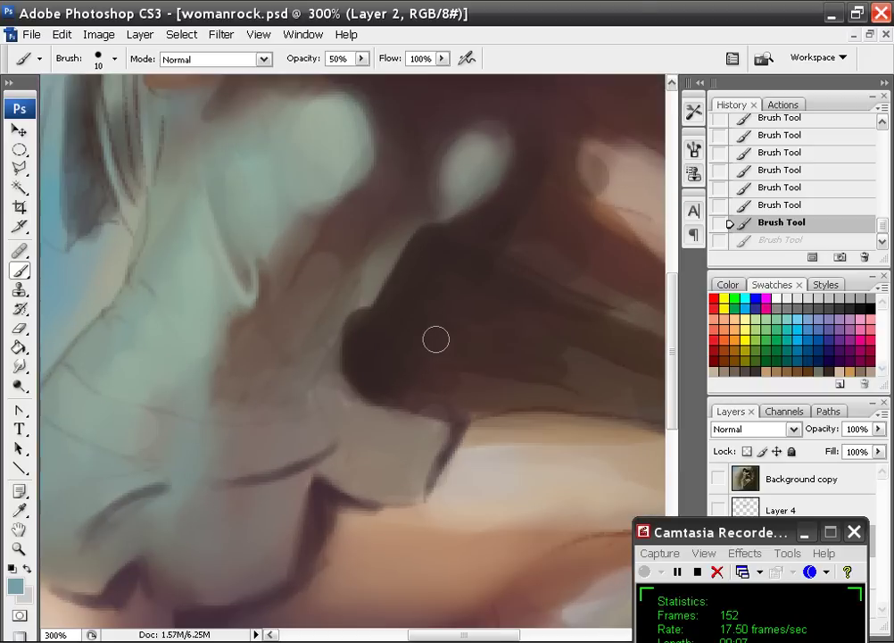
pyautogui.scroll(-1, 436, 336)
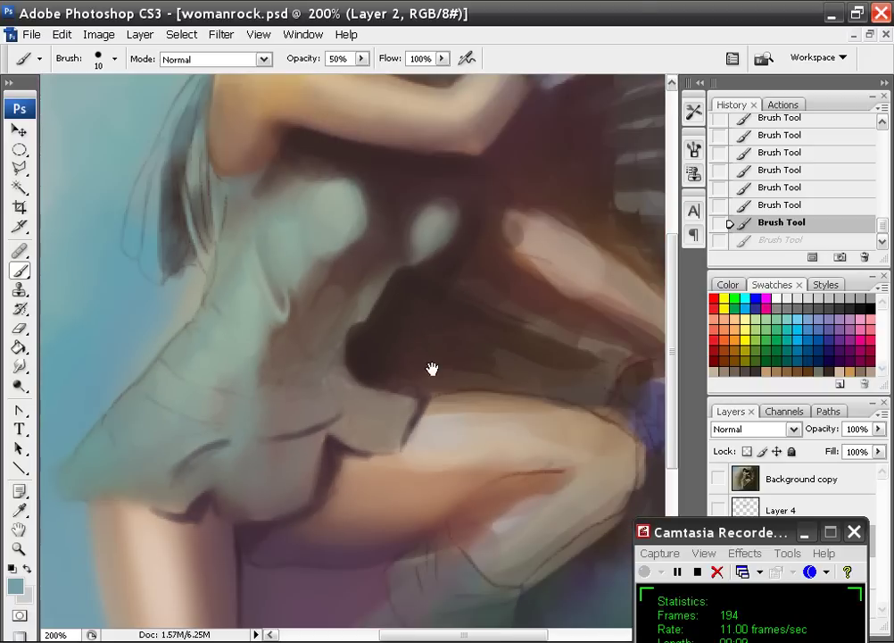
pyautogui.moveTo(434, 376); pyautogui.dragTo(399, 223)
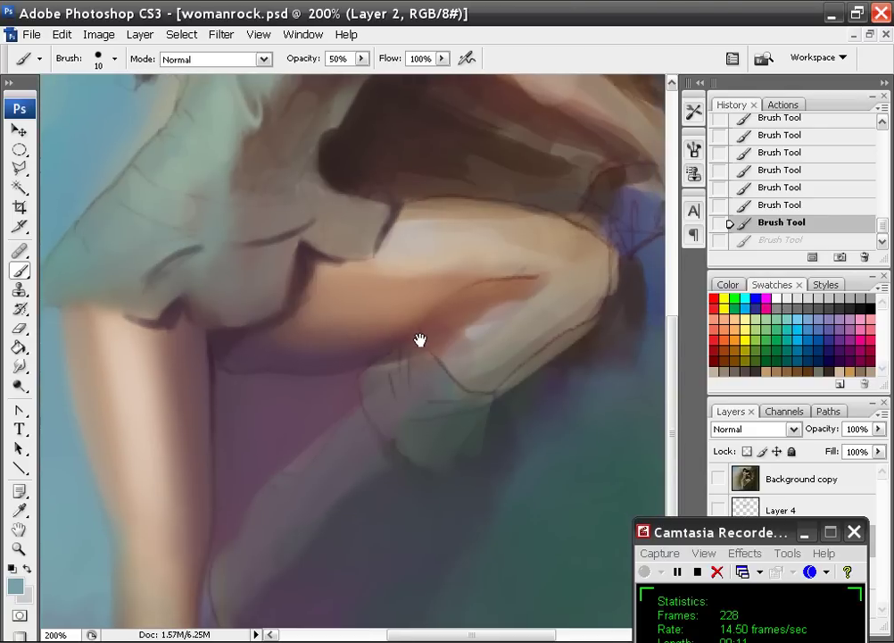
pyautogui.moveTo(419, 340); pyautogui.dragTo(402, 234)
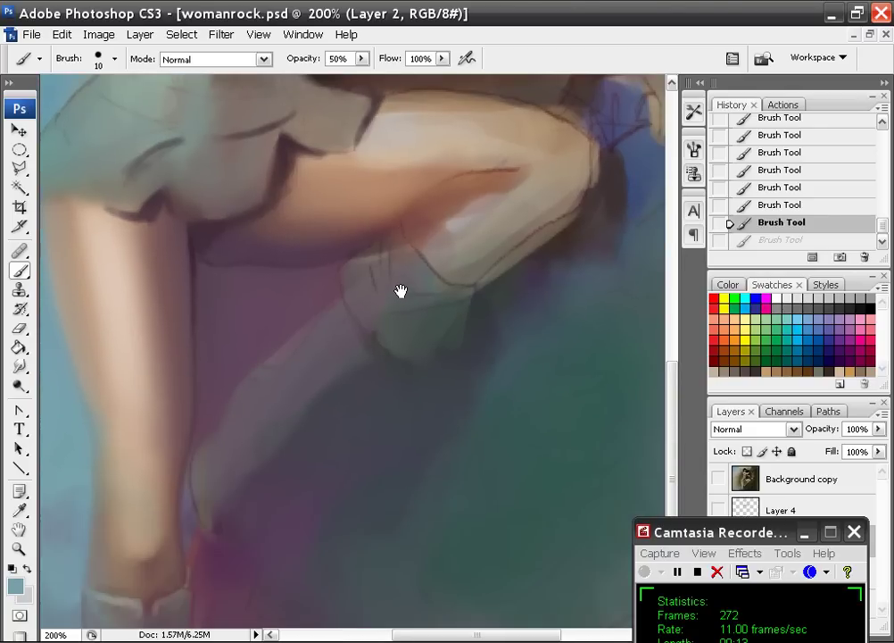
pyautogui.moveTo(410, 288)
pyautogui.mouseDown()
pyautogui.moveTo(408, 319)
pyautogui.moveTo(336, 263)
pyautogui.mouseUp()
pyautogui.hotkey('ctrl', '+')
pyautogui.hotkey('ctrl', '+')
pyautogui.rightClick(473, 248)
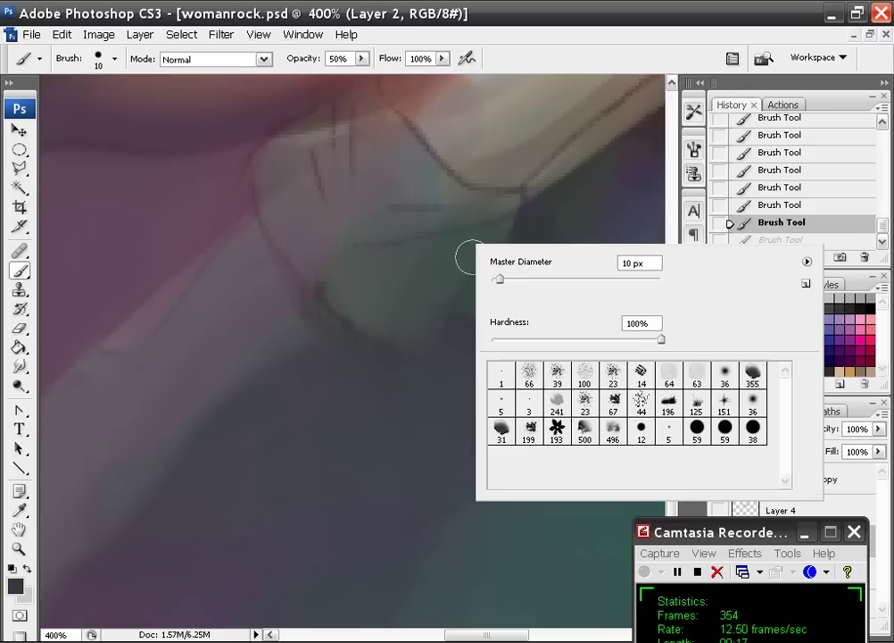
pyautogui.click(511, 415)
pyautogui.click(510, 222)
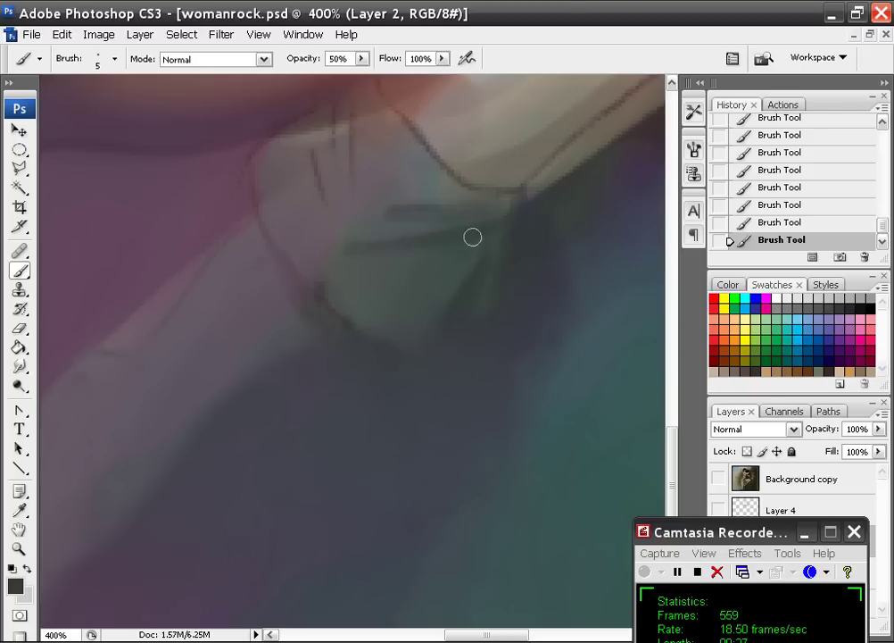
# Paint a pale highlight along the boot cuff's fold and up its vertical seam with a sampled light tone
pyautogui.keyDown('alt'); pyautogui.click(482, 136); pyautogui.keyUp('alt')
pyautogui.moveTo(359, 233); pyautogui.dragTo(477, 229)
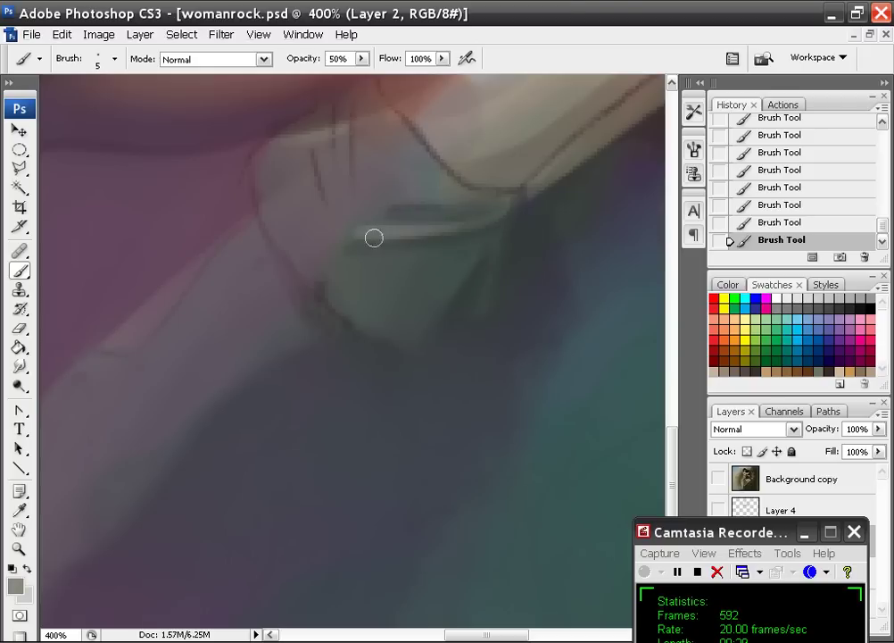
pyautogui.moveTo(338, 134)
pyautogui.mouseDown()
pyautogui.moveTo(346, 231)
pyautogui.moveTo(355, 243)
pyautogui.mouseUp()
pyautogui.keyDown('alt'); pyautogui.click(424, 199); pyautogui.keyUp('alt')
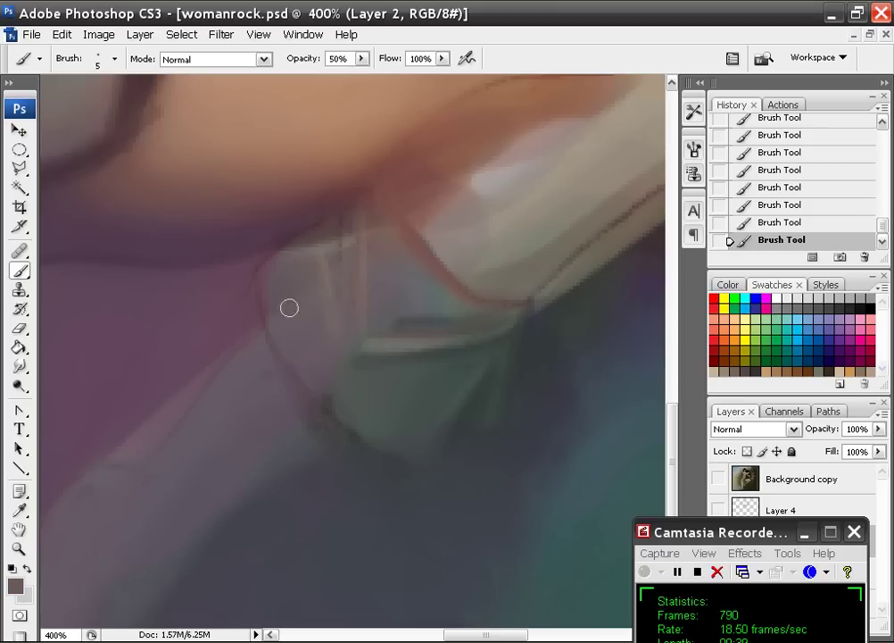
# Shade the boot cuff's outer flap and lower edge with dark and mid tones sampled from the painting
pyautogui.keyDown('alt'); pyautogui.click(444, 443); pyautogui.keyUp('alt')
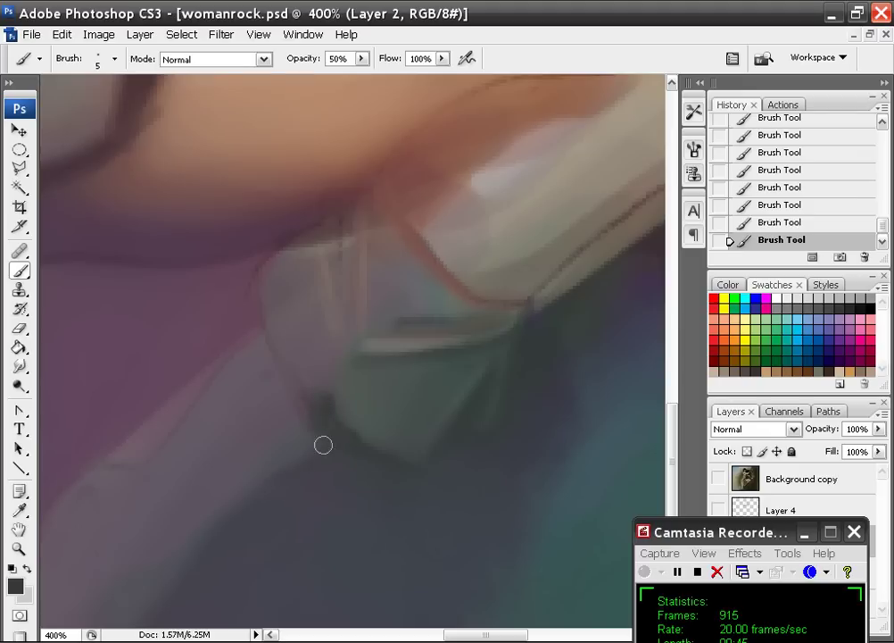
pyautogui.keyDown('alt'); pyautogui.click(296, 287); pyautogui.keyUp('alt')
pyautogui.keyDown('alt'); pyautogui.click(281, 248); pyautogui.keyUp('alt')
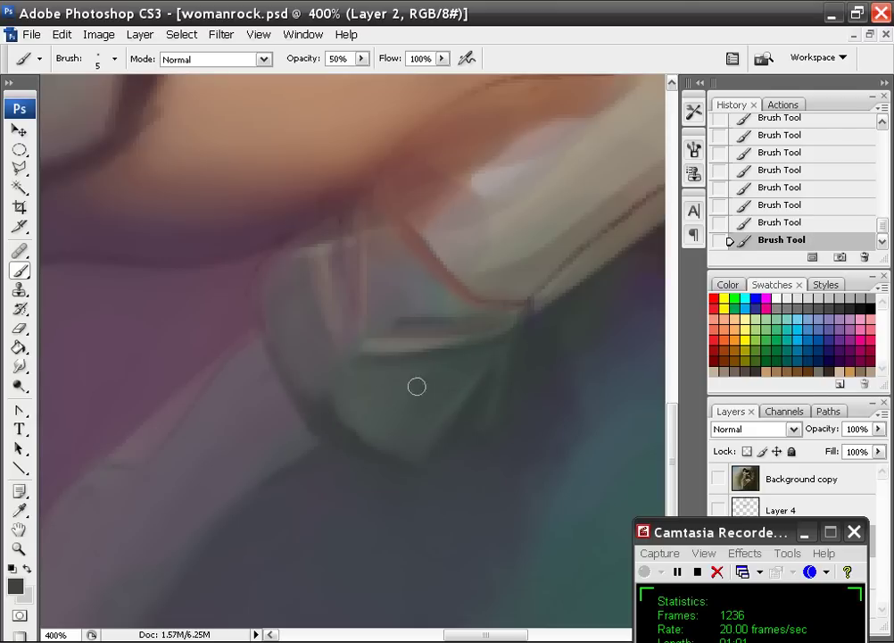
pyautogui.keyDown('alt'); pyautogui.click(393, 346); pyautogui.keyUp('alt')
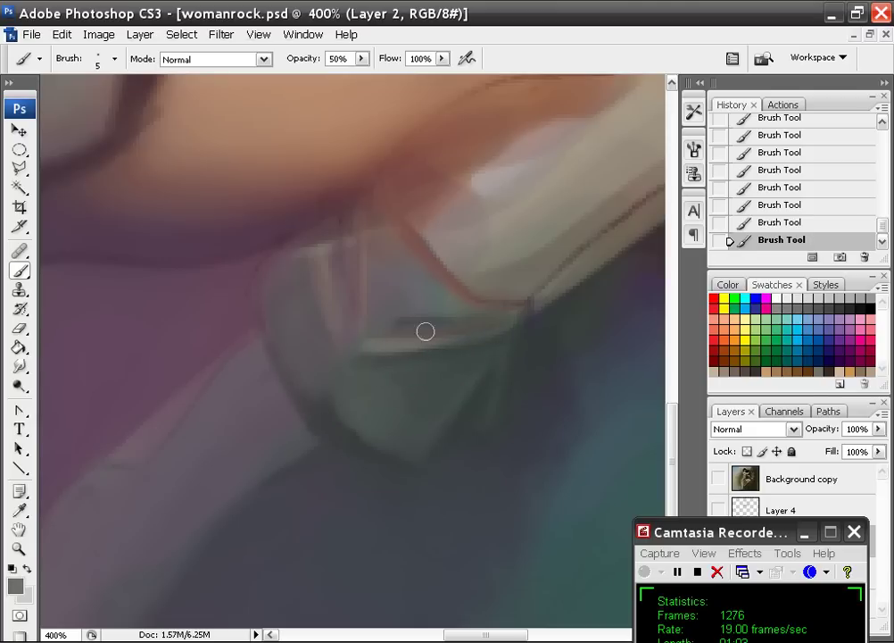
# Lighten the boot cuff's outer flap with sampled greyish skin tones and sharpen its lower edge with a dark tone
pyautogui.keyDown('alt'); pyautogui.click(477, 208); pyautogui.keyUp('alt')
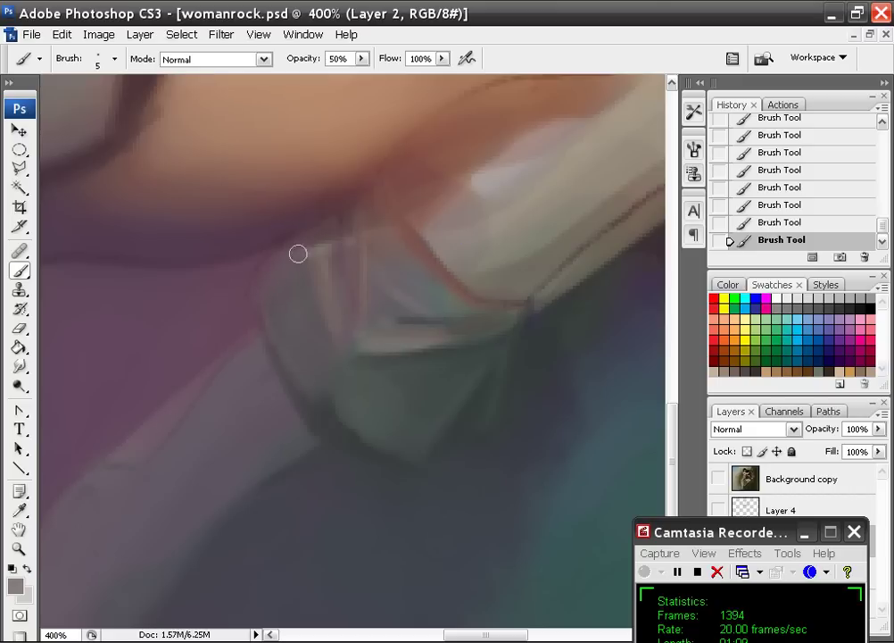
pyautogui.moveTo(314, 308)
pyautogui.mouseDown()
pyautogui.moveTo(308, 388)
pyautogui.moveTo(324, 337)
pyautogui.moveTo(319, 288)
pyautogui.moveTo(363, 237)
pyautogui.moveTo(303, 337)
pyautogui.moveTo(310, 393)
pyautogui.mouseUp()
pyautogui.keyDown('alt'); pyautogui.click(363, 238); pyautogui.keyUp('alt')
pyautogui.moveTo(292, 317)
pyautogui.mouseDown()
pyautogui.moveTo(395, 431)
pyautogui.moveTo(312, 376)
pyautogui.mouseUp()
pyautogui.keyDown('alt'); pyautogui.click(416, 471); pyautogui.keyUp('alt')
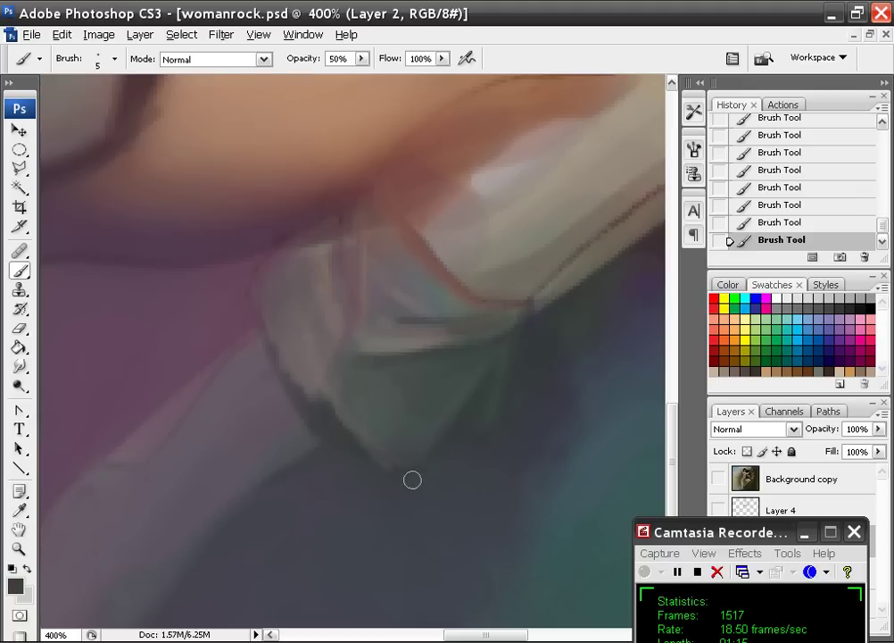
# Soften the crease line behind the bent knee with sampled skin browns, enlarging the brush to 19 px
pyautogui.moveTo(473, 214); pyautogui.dragTo(371, 430)
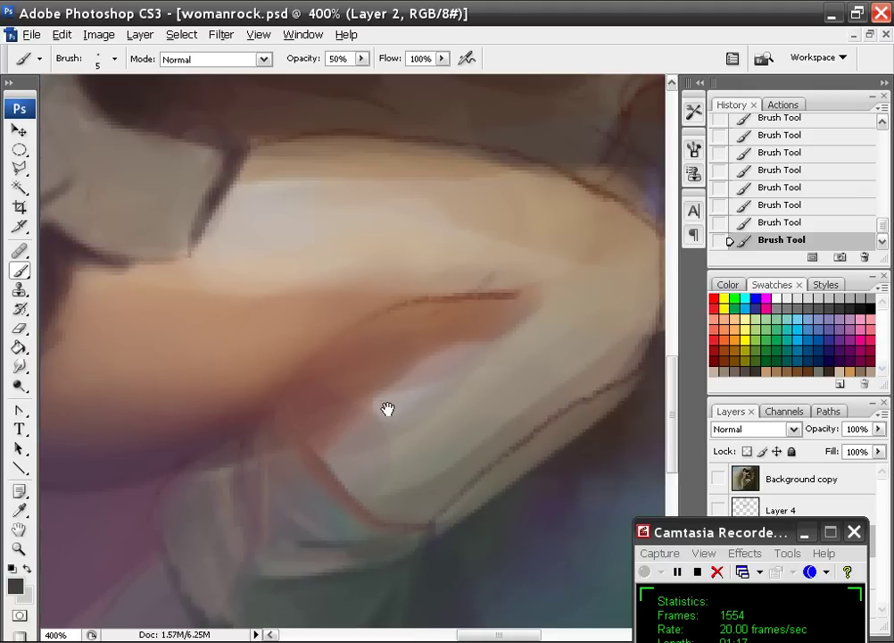
pyautogui.keyDown('alt'); pyautogui.click(473, 300); pyautogui.keyUp('alt')
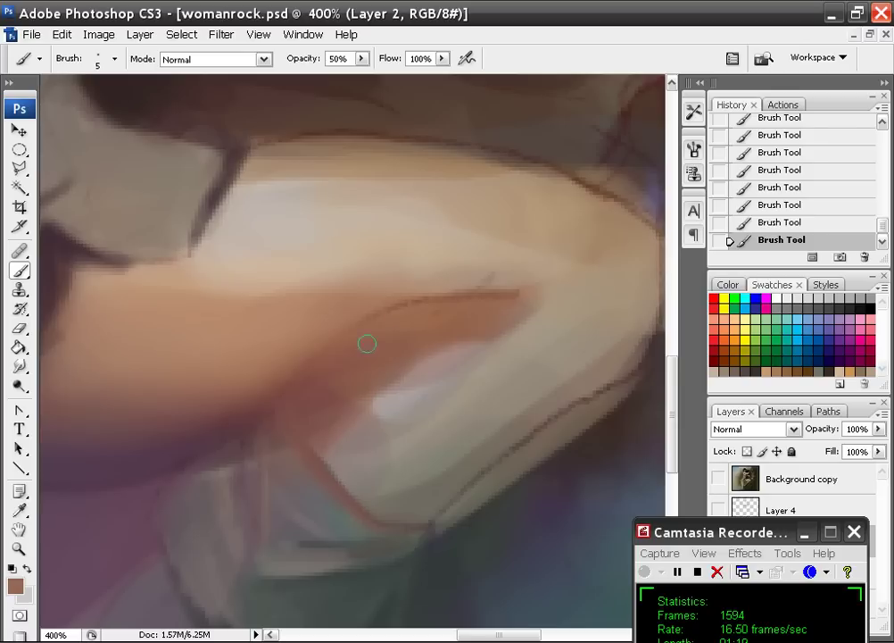
pyautogui.moveTo(423, 302); pyautogui.dragTo(469, 310)
pyautogui.keyDown('alt'); pyautogui.click(310, 328); pyautogui.keyUp('alt')
pyautogui.rightClick(423, 299)
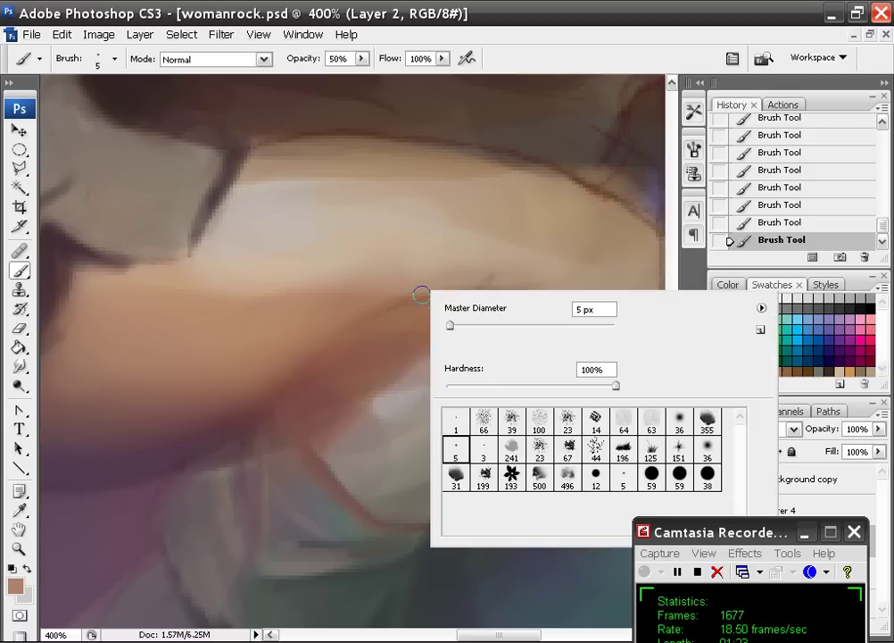
pyautogui.click(462, 325)
pyautogui.click(384, 324)
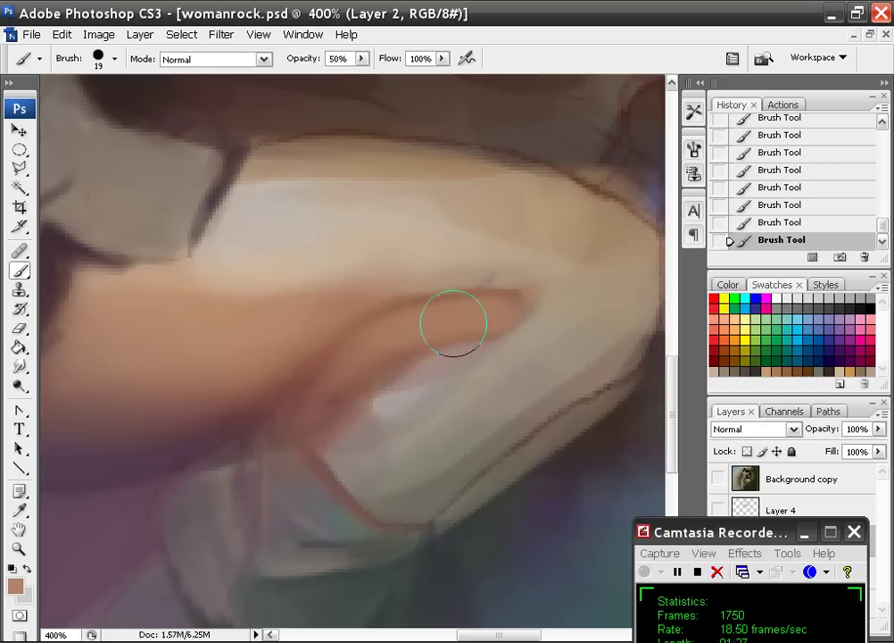
# Blend the highlights and shadows on the bent leg's calf with sampled skin tones, changing to a 15 px hard round brush
pyautogui.keyDown('alt'); pyautogui.click(496, 361); pyautogui.keyUp('alt')
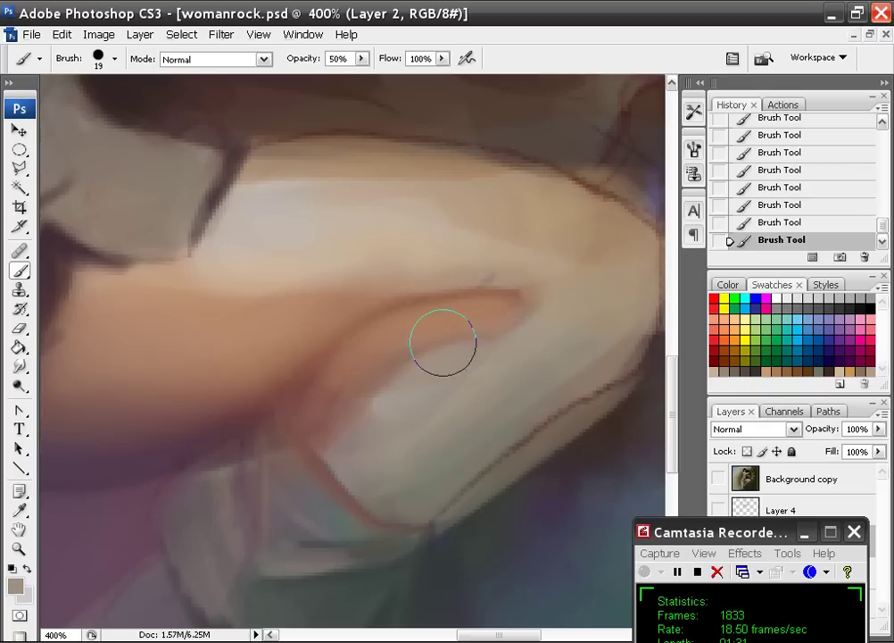
pyautogui.keyDown('alt'); pyautogui.click(319, 405); pyautogui.keyUp('alt')
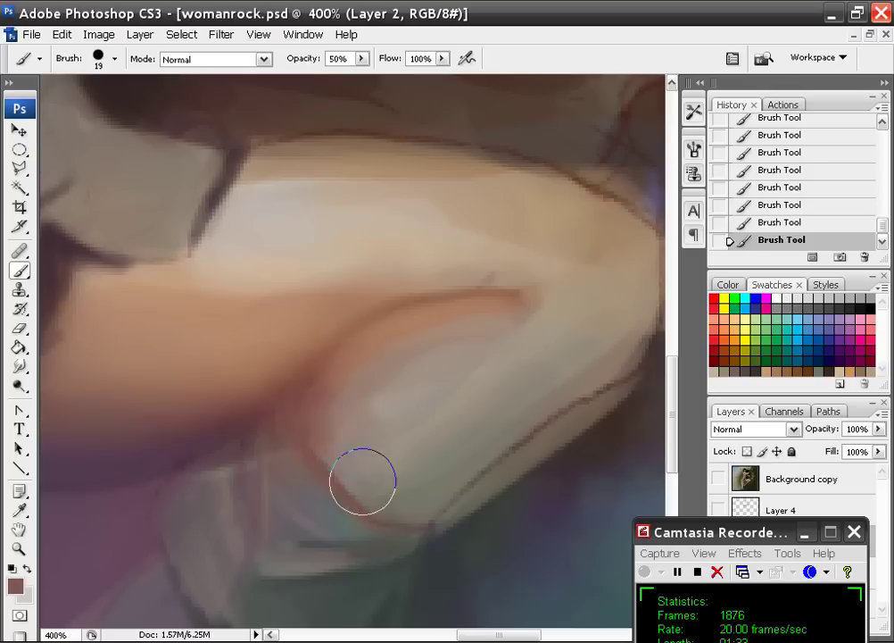
pyautogui.rightClick(429, 355)
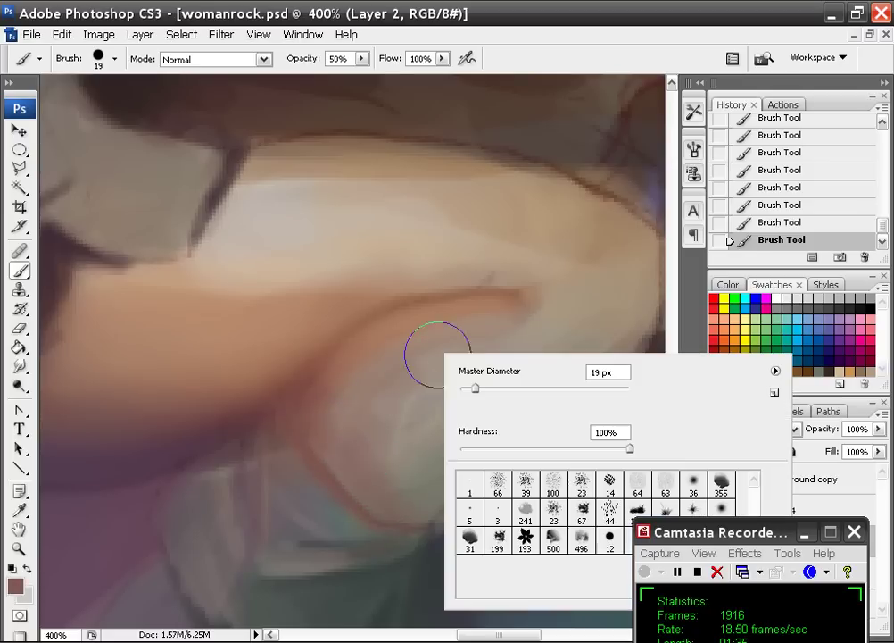
pyautogui.rightClick(404, 238)
pyautogui.click(674, 414)
pyautogui.click(428, 260)
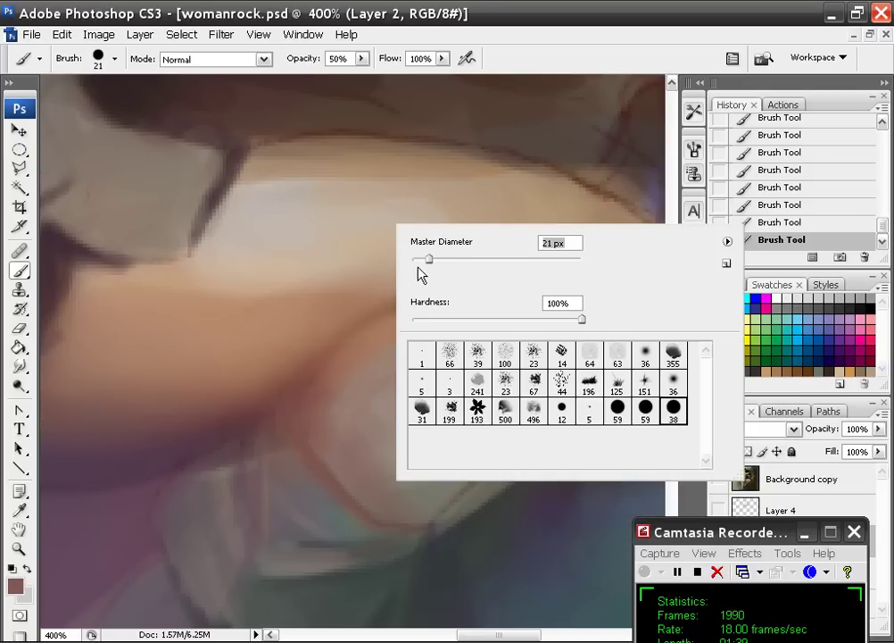
pyautogui.click(419, 261)
pyautogui.click(423, 259)
pyautogui.click(359, 305)
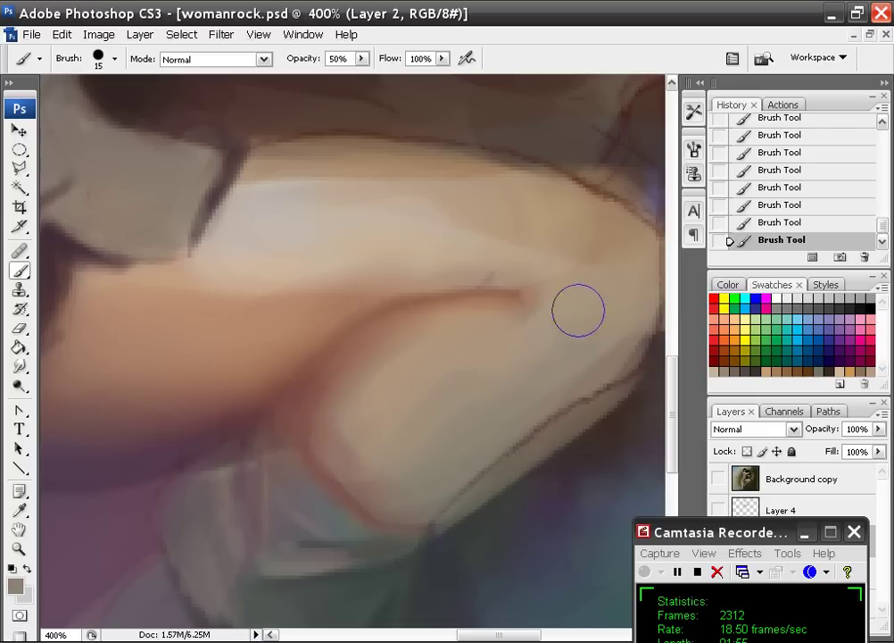
# Paint sampled background colours over the sketch lines outside the calf and knee to give the leg a clean edge
pyautogui.moveTo(593, 307); pyautogui.dragTo(438, 329)
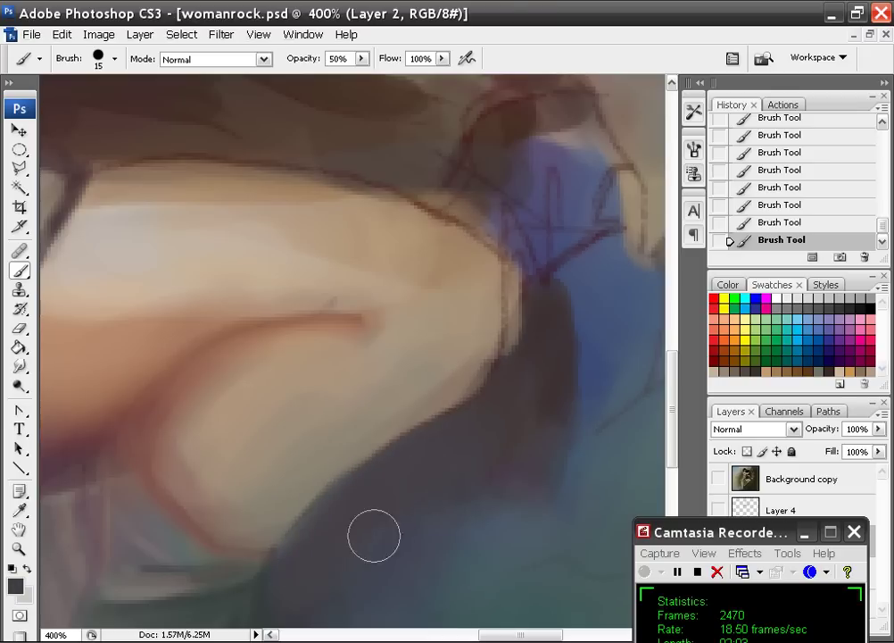
pyautogui.keyDown('alt'); pyautogui.click(542, 286); pyautogui.keyUp('alt')
pyautogui.moveTo(529, 290); pyautogui.dragTo(528, 349)
pyautogui.moveTo(526, 236)
pyautogui.mouseDown()
pyautogui.moveTo(538, 386)
pyautogui.moveTo(562, 325)
pyautogui.moveTo(531, 306)
pyautogui.moveTo(527, 282)
pyautogui.moveTo(530, 349)
pyautogui.moveTo(515, 413)
pyautogui.moveTo(427, 462)
pyautogui.moveTo(415, 509)
pyautogui.mouseUp()
pyautogui.moveTo(559, 268); pyautogui.dragTo(564, 343)
pyautogui.moveTo(541, 276); pyautogui.dragTo(527, 445)
# Blend the sketch lines and light patches in the dark area above the thigh with sampled brown and reddish tones
pyautogui.keyDown('alt'); pyautogui.click(325, 253); pyautogui.keyUp('alt')
pyautogui.moveTo(426, 356); pyautogui.dragTo(444, 387)
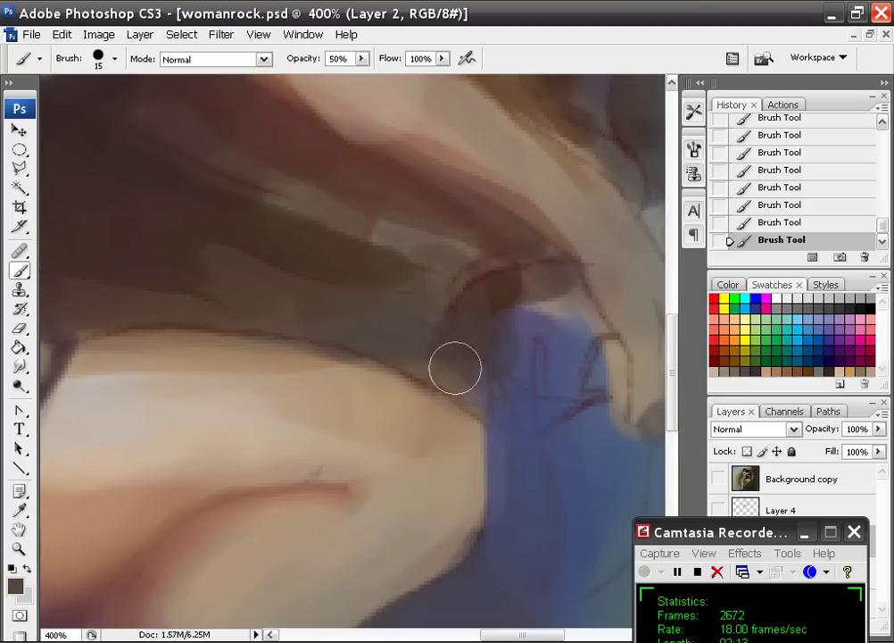
pyautogui.moveTo(433, 222)
pyautogui.mouseDown()
pyautogui.moveTo(355, 242)
pyautogui.moveTo(335, 290)
pyautogui.moveTo(260, 240)
pyautogui.mouseUp()
pyautogui.keyDown('alt'); pyautogui.click(216, 208); pyautogui.keyUp('alt')
pyautogui.keyDown('alt'); pyautogui.click(290, 144); pyautogui.keyUp('alt')
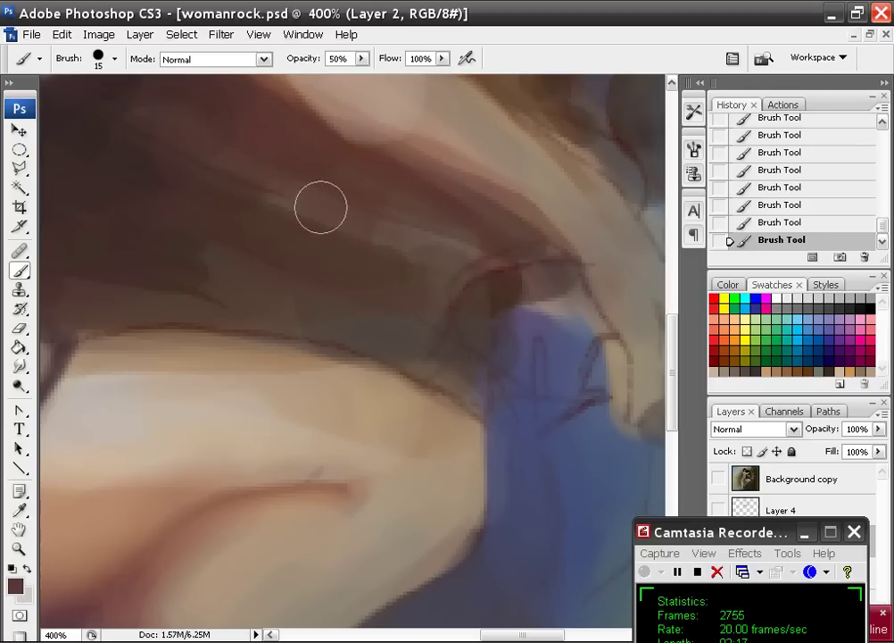
pyautogui.moveTo(305, 225); pyautogui.dragTo(437, 302)
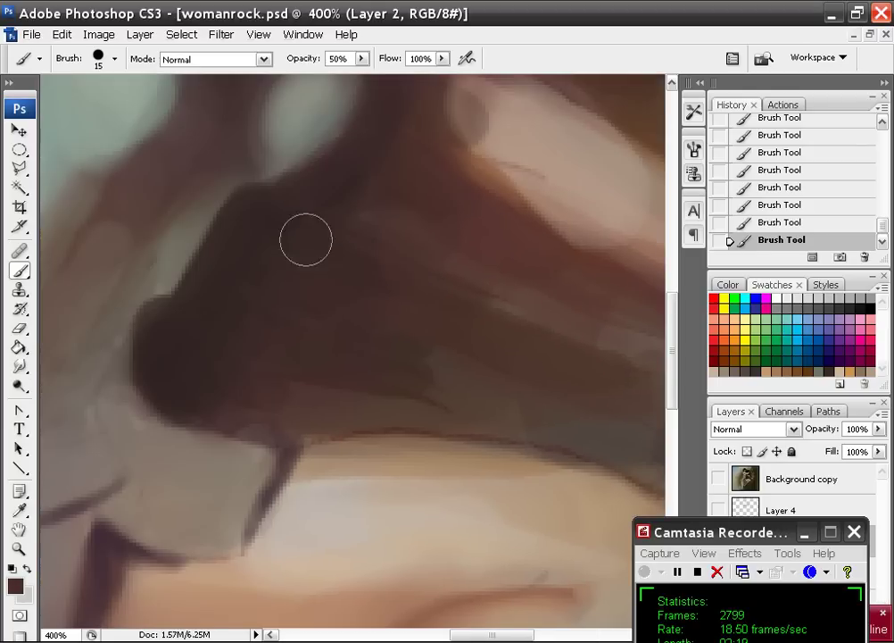
pyautogui.moveTo(501, 305)
pyautogui.mouseDown()
pyautogui.moveTo(261, 327)
pyautogui.moveTo(303, 334)
pyautogui.mouseUp()
# Paint long dark fold lines through the brown area above the thigh with the 5 px brush
pyautogui.rightClick(289, 299)
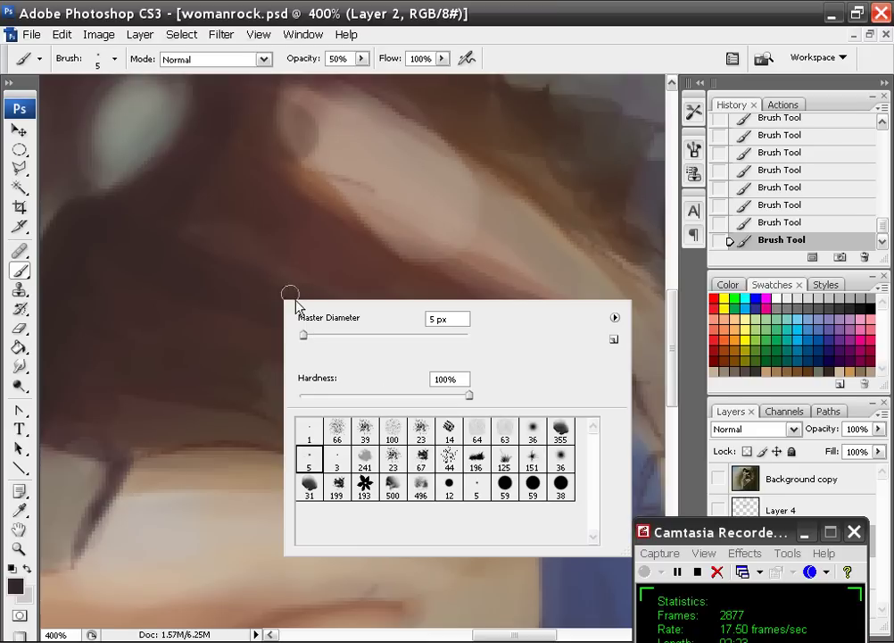
pyautogui.moveTo(233, 239); pyautogui.dragTo(332, 299)
pyautogui.moveTo(206, 256); pyautogui.dragTo(378, 334)
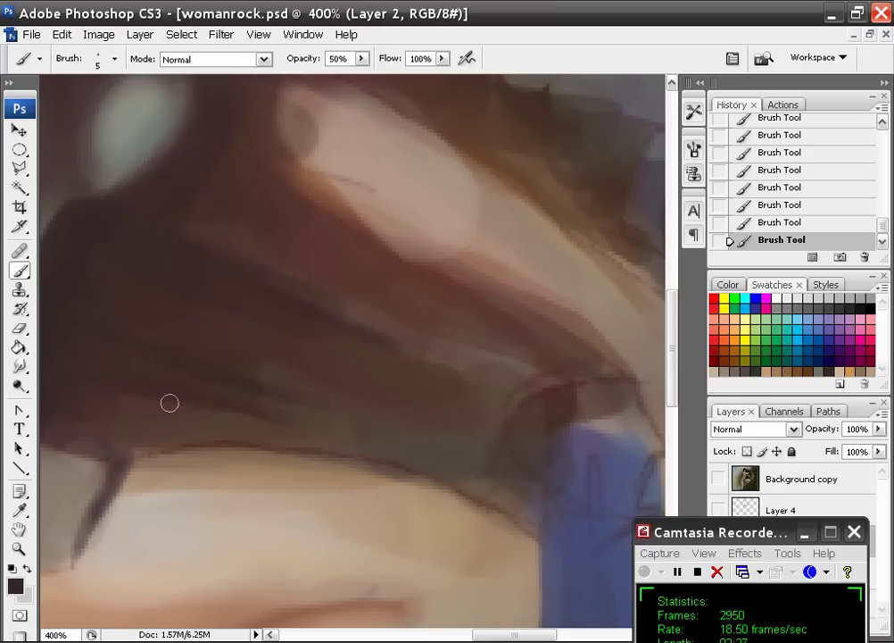
pyautogui.moveTo(183, 355); pyautogui.dragTo(361, 409)
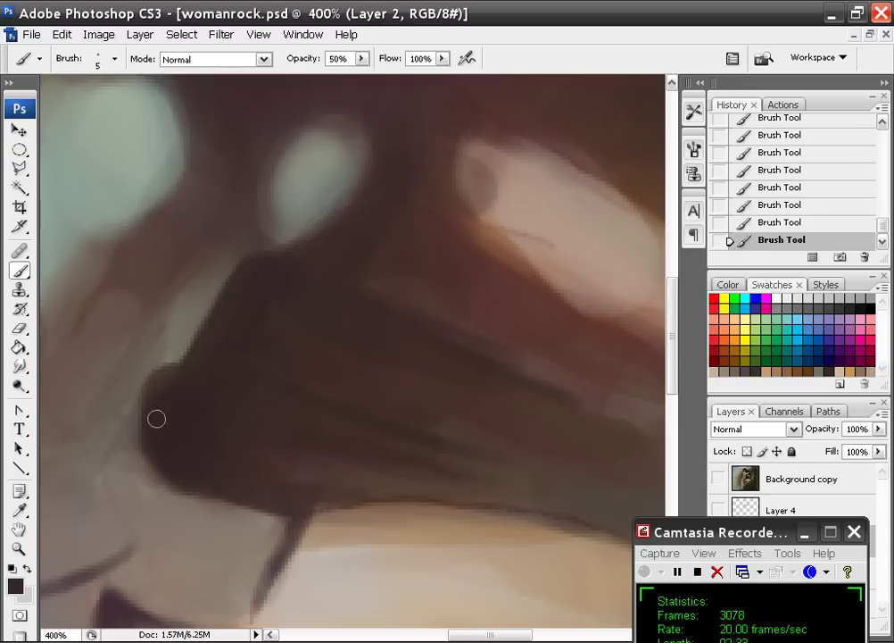
pyautogui.moveTo(317, 339); pyautogui.dragTo(313, 415)
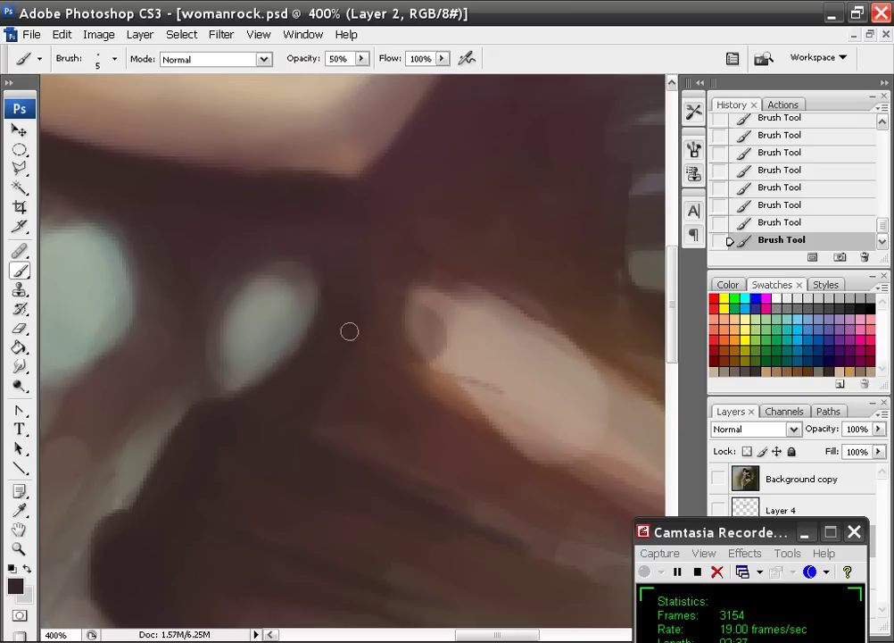
# Extend the small oval highlight on the chest with sampled grey and define its edge with a dark tone
pyautogui.keyDown('alt'); pyautogui.click(286, 317); pyautogui.keyUp('alt')
pyautogui.moveTo(315, 289)
pyautogui.mouseDown()
pyautogui.moveTo(235, 377)
pyautogui.moveTo(289, 353)
pyautogui.moveTo(321, 308)
pyautogui.moveTo(248, 374)
pyautogui.moveTo(278, 353)
pyautogui.mouseUp()
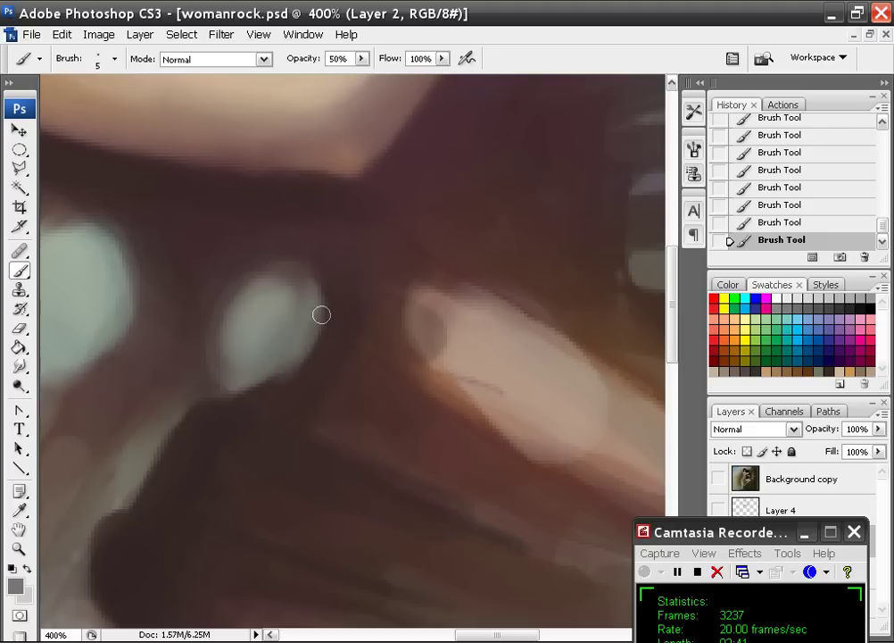
pyautogui.keyDown('alt'); pyautogui.click(211, 416); pyautogui.keyUp('alt')
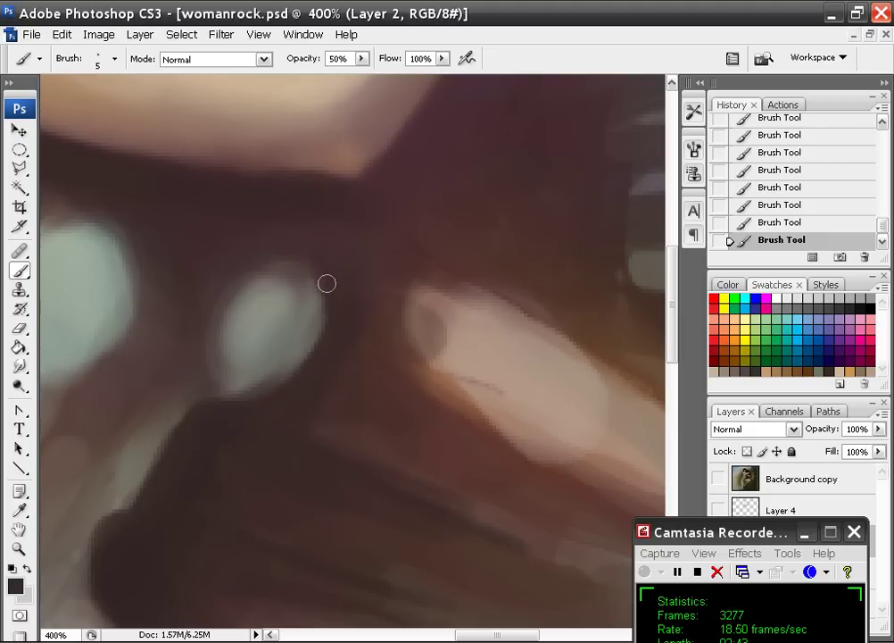
pyautogui.moveTo(227, 341); pyautogui.dragTo(380, 391)
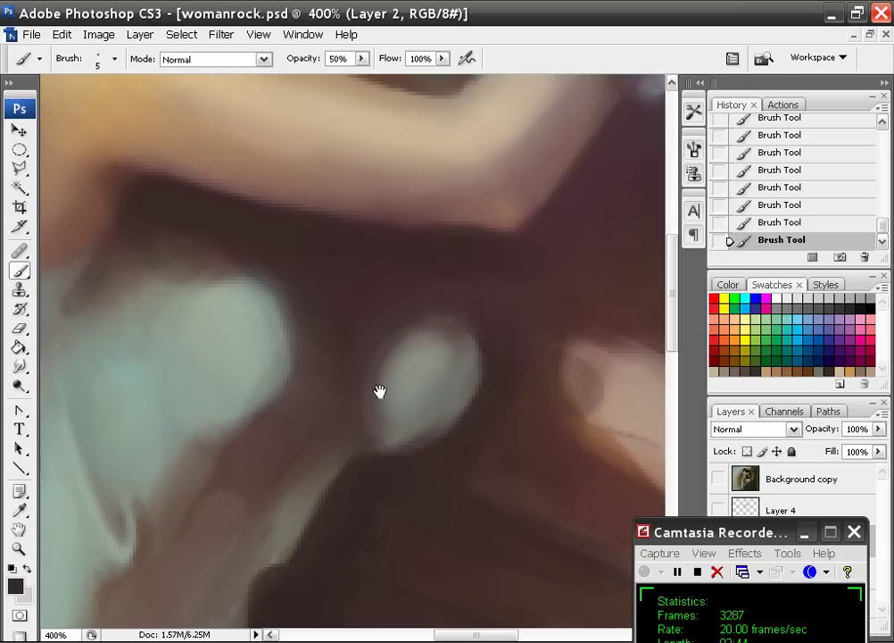
# Refine the edge of the large rounded chest highlight with sampled grey-green and dark brown tones
pyautogui.keyDown('alt'); pyautogui.click(312, 345); pyautogui.keyUp('alt')
pyautogui.keyDown('alt'); pyautogui.click(261, 321); pyautogui.keyUp('alt')
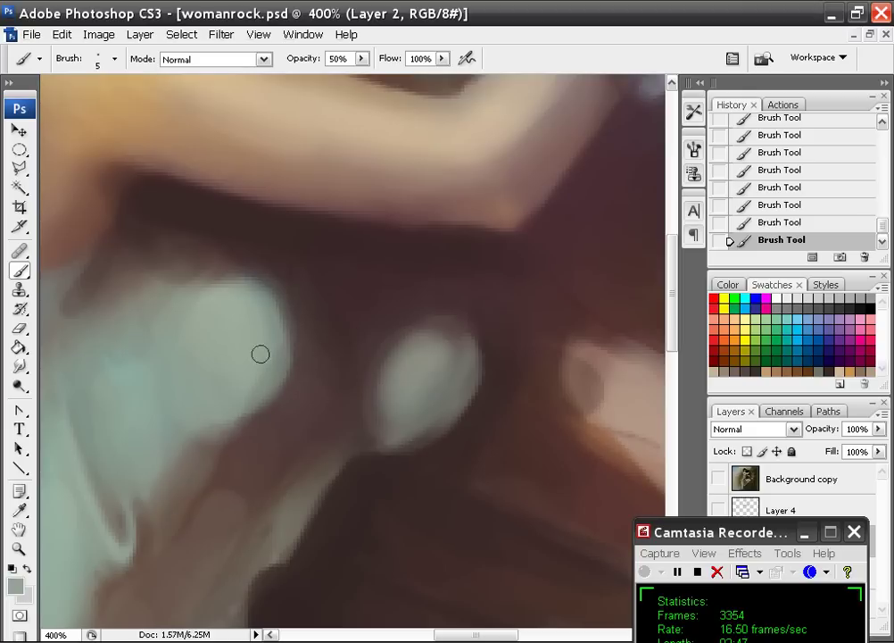
pyautogui.keyDown('alt'); pyautogui.click(317, 346); pyautogui.keyUp('alt')
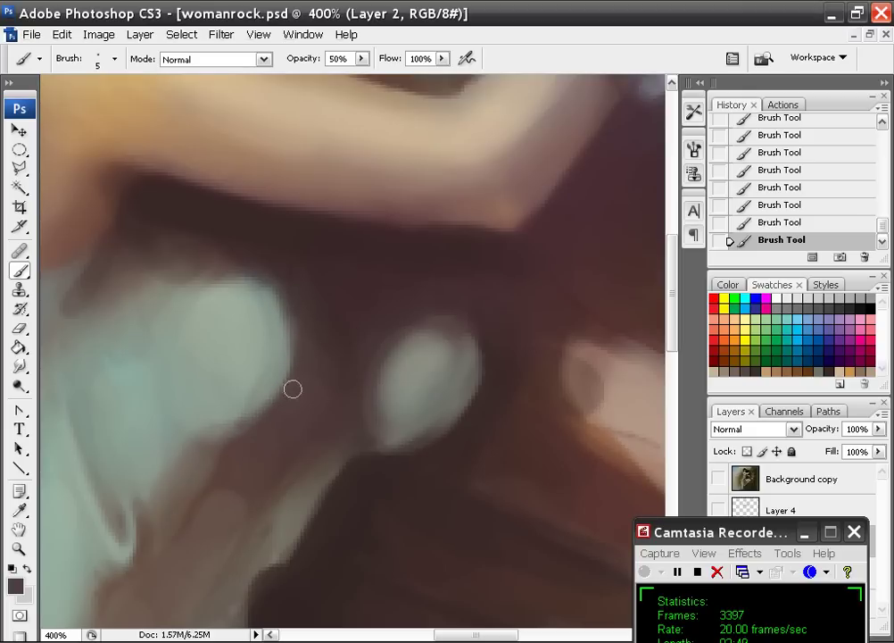
# Blend the V-shaped fold below the bust and its surrounding edge with sampled grey-green and brown tones
pyautogui.moveTo(315, 370); pyautogui.dragTo(380, 169)
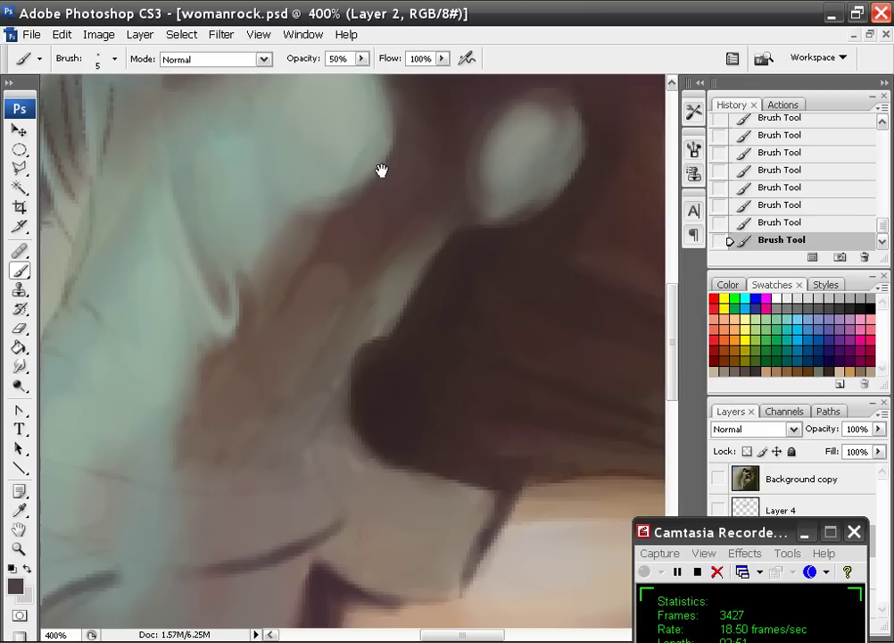
pyautogui.keyDown('alt'); pyautogui.click(237, 294); pyautogui.keyUp('alt')
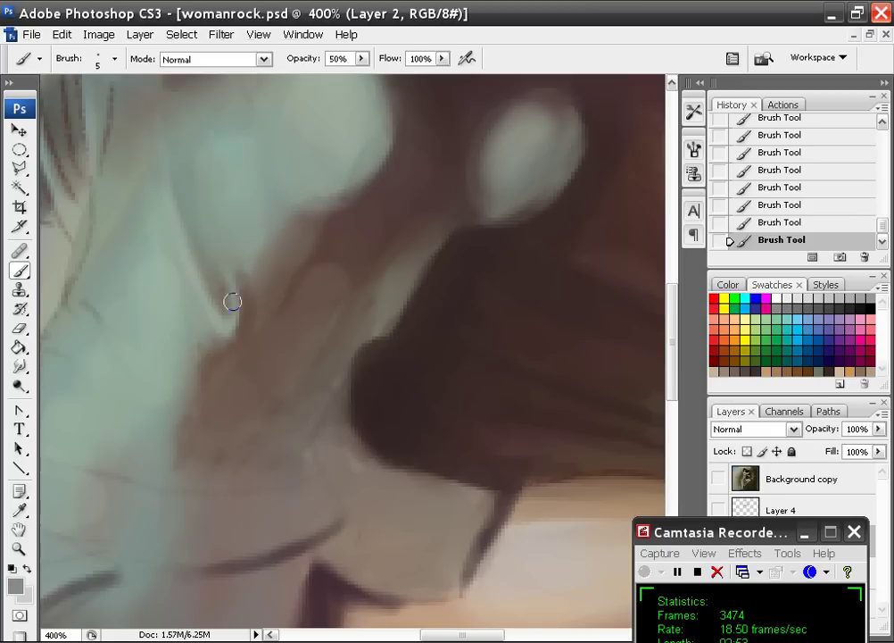
pyautogui.keyDown('alt'); pyautogui.click(237, 295); pyautogui.keyUp('alt')
pyautogui.moveTo(181, 225); pyautogui.dragTo(230, 285)
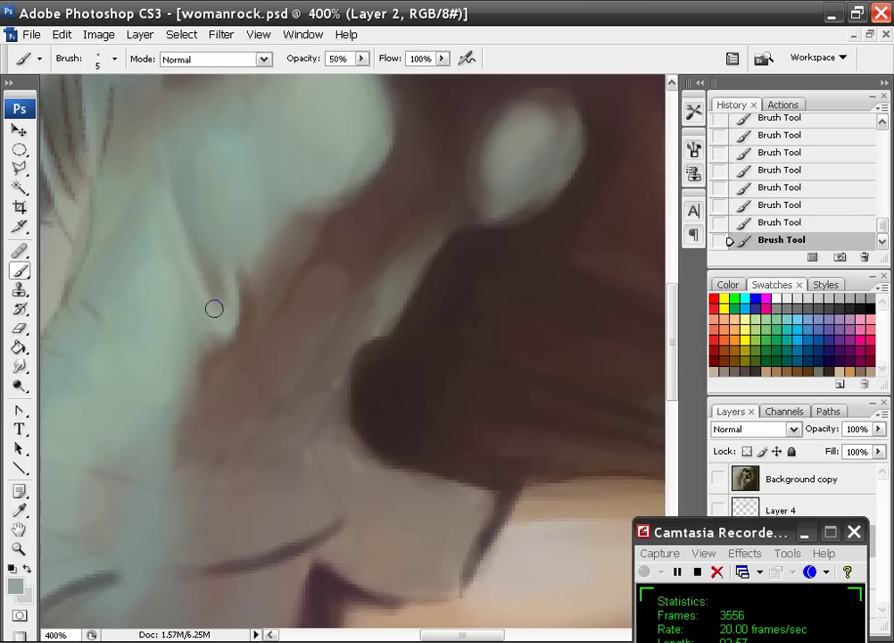
pyautogui.keyDown('alt'); pyautogui.click(211, 264); pyautogui.keyUp('alt')
pyautogui.moveTo(211, 268); pyautogui.dragTo(218, 304)
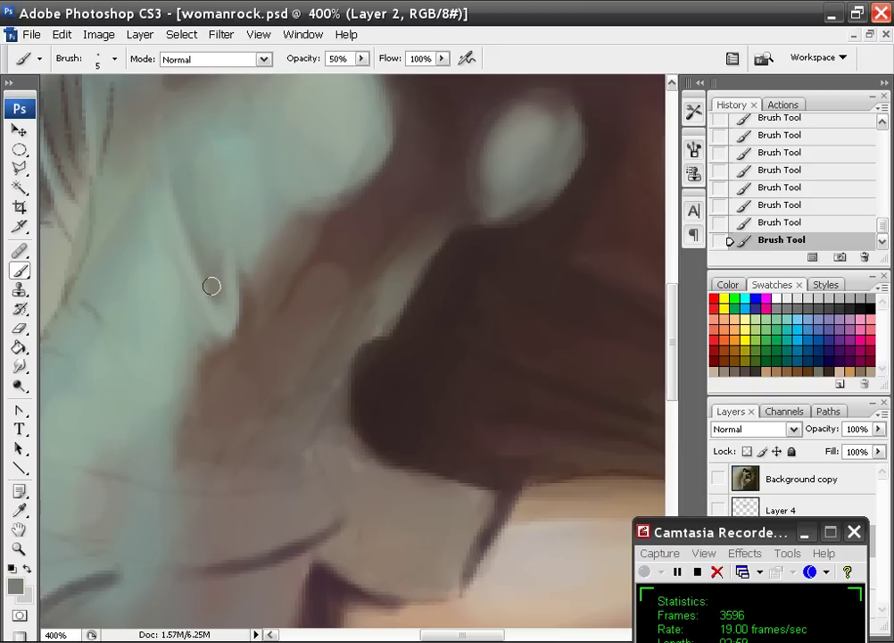
pyautogui.keyDown('alt'); pyautogui.click(241, 257); pyautogui.keyUp('alt')
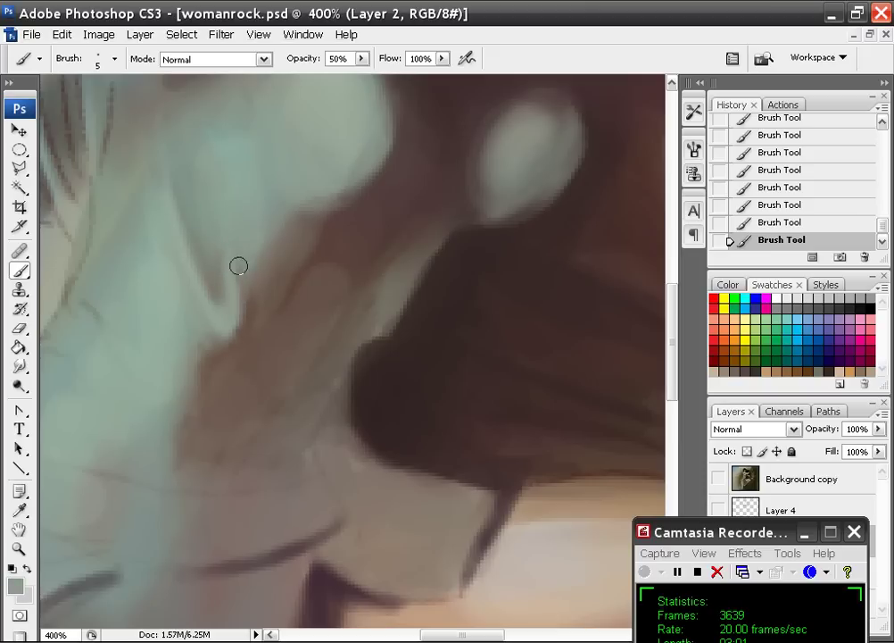
pyautogui.keyDown('alt'); pyautogui.click(249, 305); pyautogui.keyUp('alt')
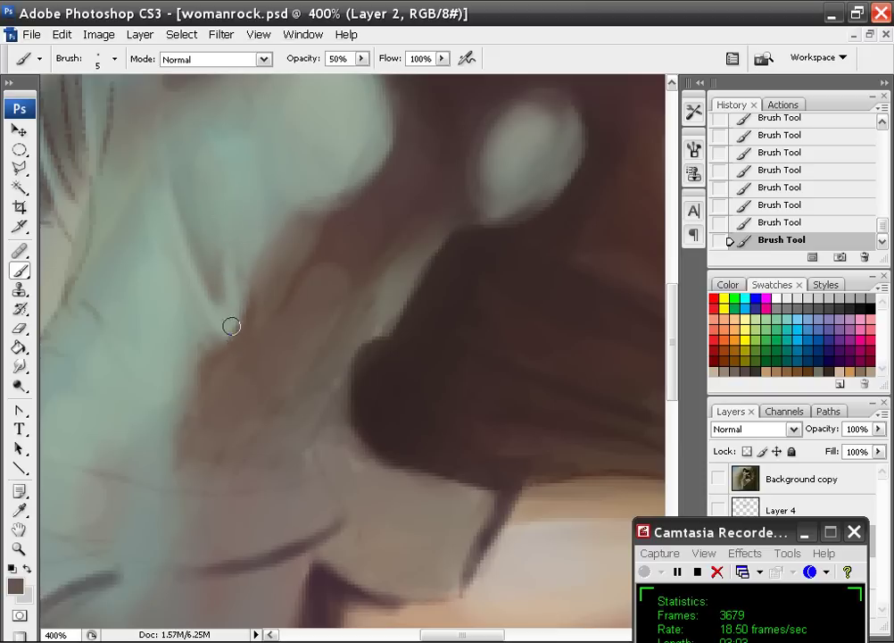
pyautogui.keyDown('alt'); pyautogui.click(236, 317); pyautogui.keyUp('alt')
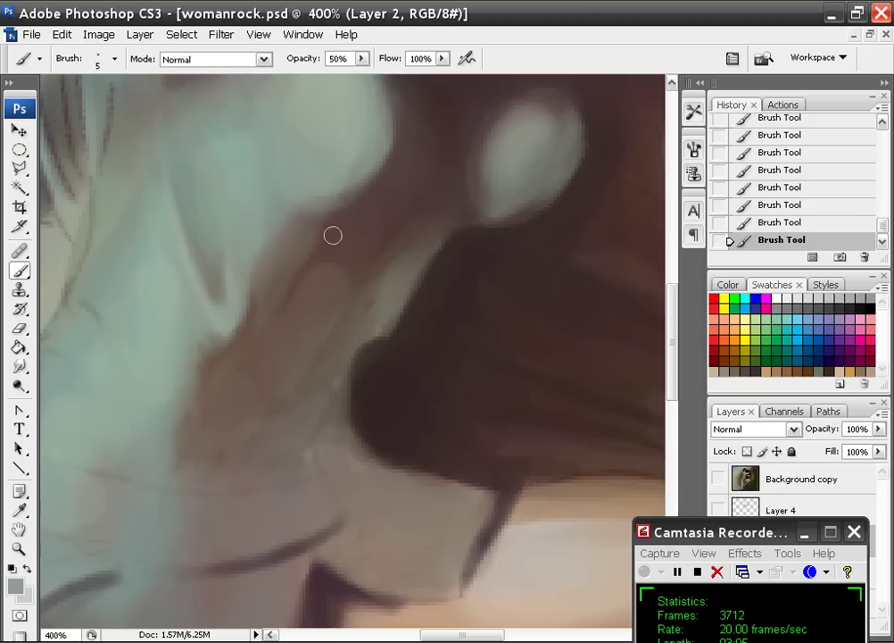
# Sample a brown skin-shadow tone from the figure and make the foreground colour a brighter, more saturated reddish brown
pyautogui.hotkey('ctrl', '-')
pyautogui.hotkey('ctrl', '-')
pyautogui.hotkey('ctrl', '-')
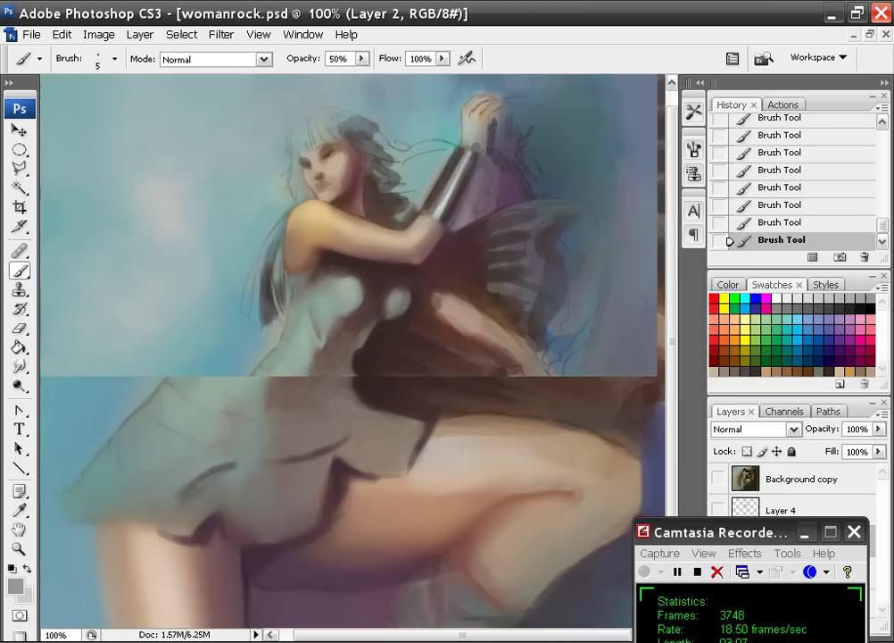
pyautogui.moveTo(379, 258)
pyautogui.mouseDown()
pyautogui.moveTo(363, 294)
pyautogui.moveTo(339, 304)
pyautogui.mouseUp()
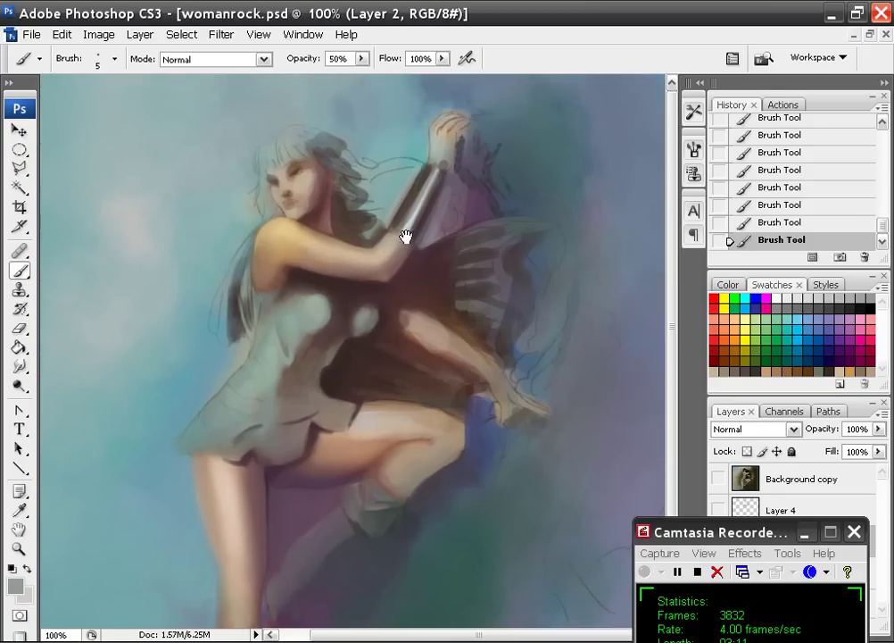
pyautogui.hotkey('ctrl', '+')
pyautogui.hotkey('ctrl', '+')
pyautogui.moveTo(327, 206)
pyautogui.mouseDown()
pyautogui.moveTo(327, 317)
pyautogui.moveTo(319, 324)
pyautogui.moveTo(331, 336)
pyautogui.mouseUp()
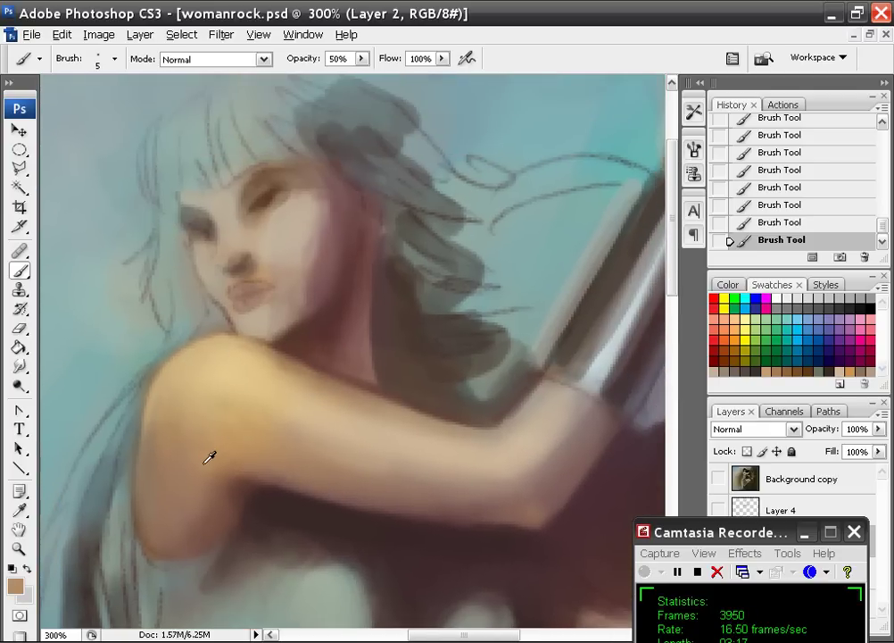
pyautogui.moveTo(295, 470)
pyautogui.mouseDown()
pyautogui.moveTo(248, 395)
pyautogui.moveTo(320, 446)
pyautogui.mouseUp()
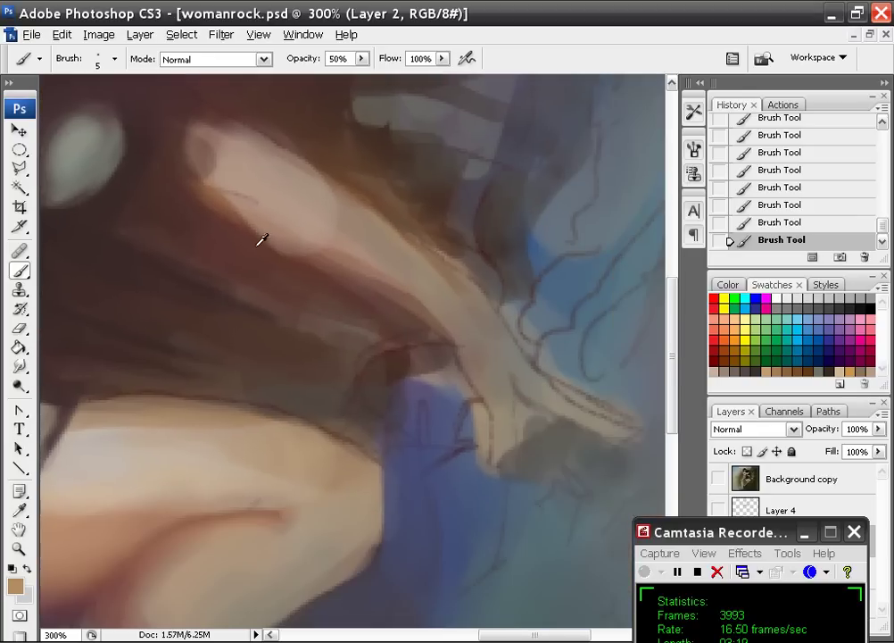
pyautogui.keyDown('alt'); pyautogui.click(250, 266); pyautogui.keyUp('alt')
pyautogui.keyDown('alt'); pyautogui.click(100, 561); pyautogui.keyUp('alt')
pyautogui.moveTo(151, 300); pyautogui.dragTo(313, 544)
pyautogui.moveTo(143, 116); pyautogui.dragTo(277, 385)
pyautogui.click(15, 587)
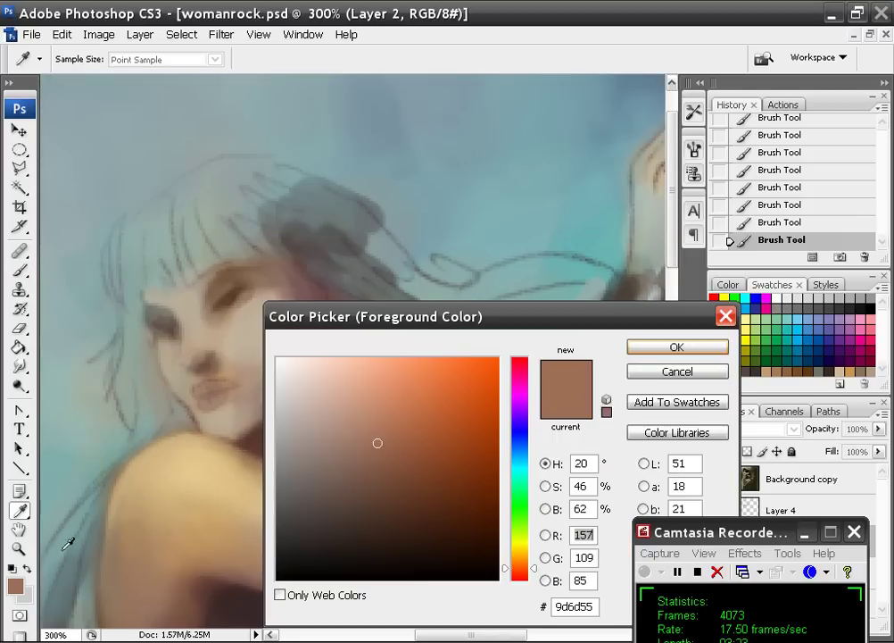
pyautogui.click(394, 430)
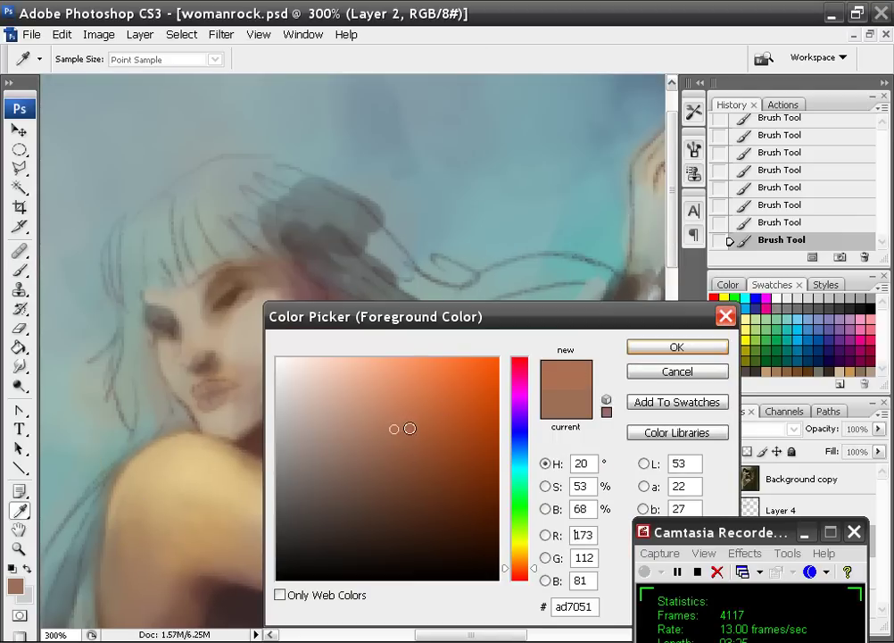
pyautogui.click(413, 427)
pyautogui.click(677, 346)
# Blend warm reddish shading into the light skin of the cheek with a hard round brush reduced to 16 px
pyautogui.rightClick(277, 301)
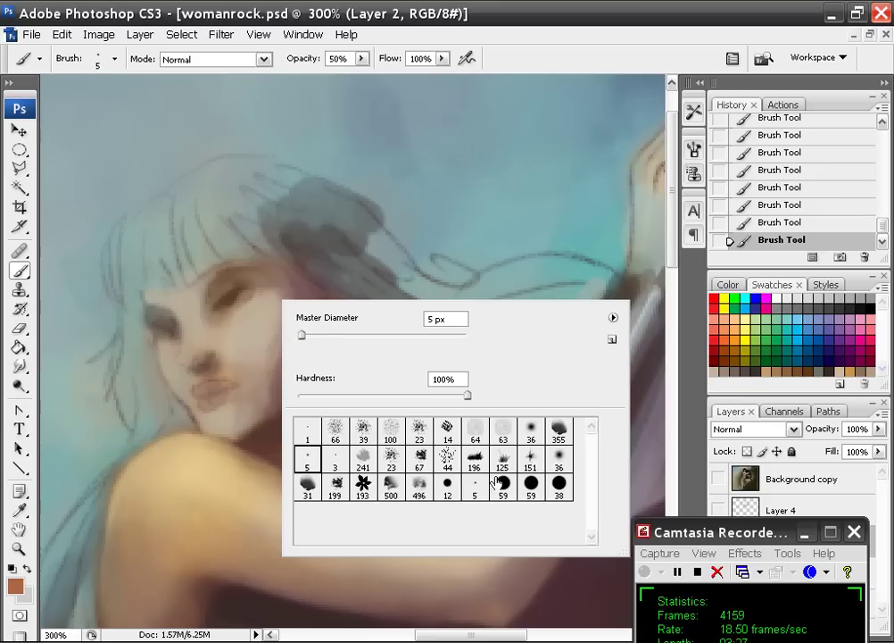
pyautogui.click(559, 487)
pyautogui.moveTo(331, 334); pyautogui.dragTo(310, 335)
pyautogui.click(291, 224)
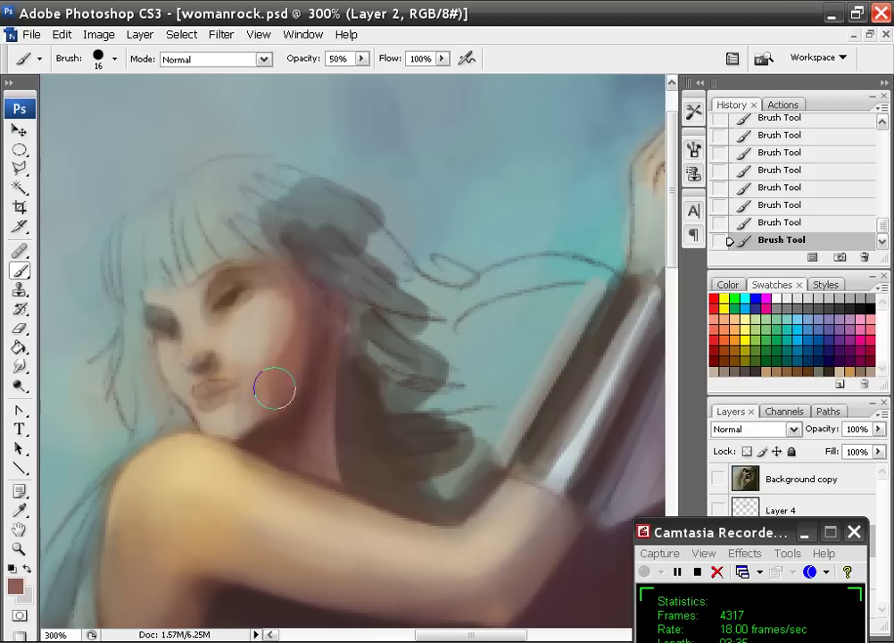
pyautogui.keyDown('alt'); pyautogui.click(254, 338); pyautogui.keyUp('alt')
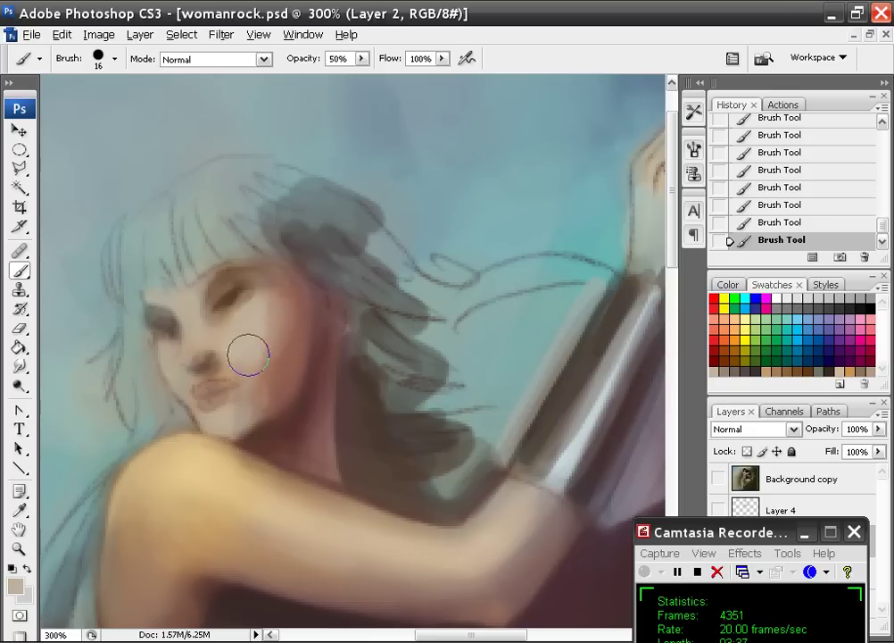
pyautogui.keyDown('alt'); pyautogui.click(290, 339); pyautogui.keyUp('alt')
pyautogui.keyDown('alt'); pyautogui.click(242, 350); pyautogui.keyUp('alt')
pyautogui.keyDown('alt'); pyautogui.click(293, 365); pyautogui.keyUp('alt')
pyautogui.moveTo(281, 368); pyautogui.dragTo(278, 337)
pyautogui.keyDown('alt'); pyautogui.click(253, 361); pyautogui.keyUp('alt')
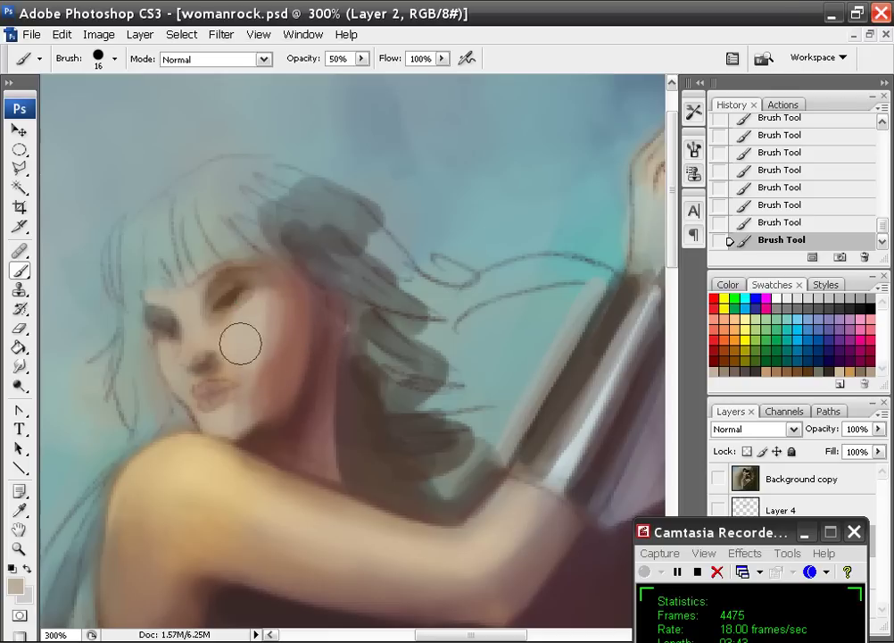
# Darken the side of the face and the neck with sampled reddish tones, and undo the last stroke
pyautogui.keyDown('alt'); pyautogui.click(295, 339); pyautogui.keyUp('alt')
pyautogui.keyDown('alt'); pyautogui.click(294, 425); pyautogui.keyUp('alt')
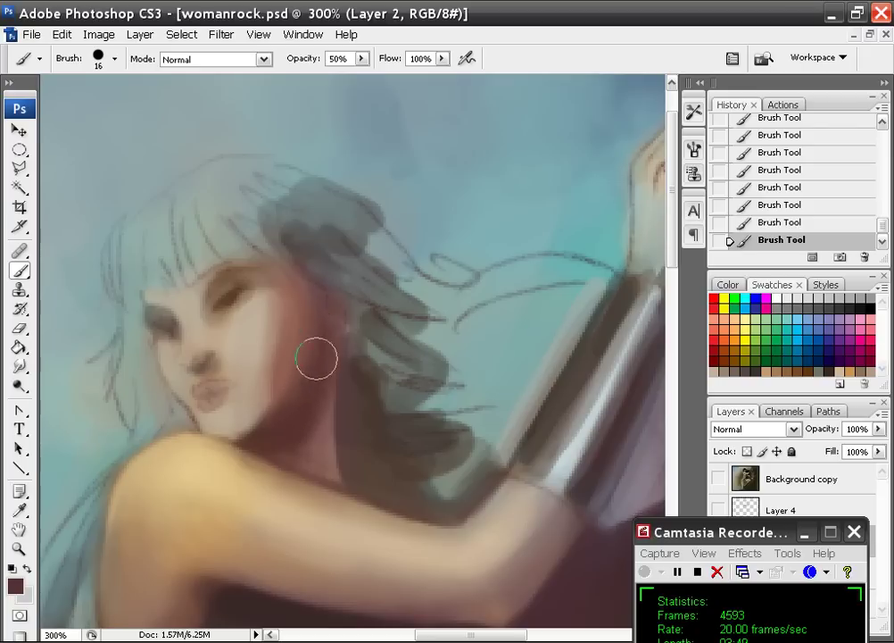
pyautogui.keyDown('alt'); pyautogui.click(310, 413); pyautogui.keyUp('alt')
pyautogui.moveTo(314, 444); pyautogui.dragTo(315, 373)
pyautogui.keyDown('alt'); pyautogui.click(328, 495); pyautogui.keyUp('alt')
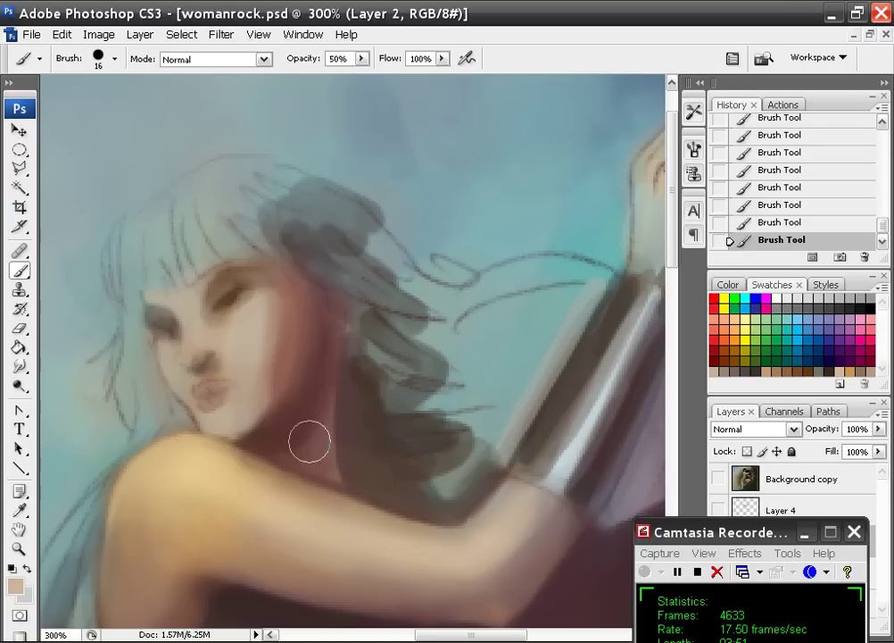
pyautogui.hotkey('ctrl', 'z')
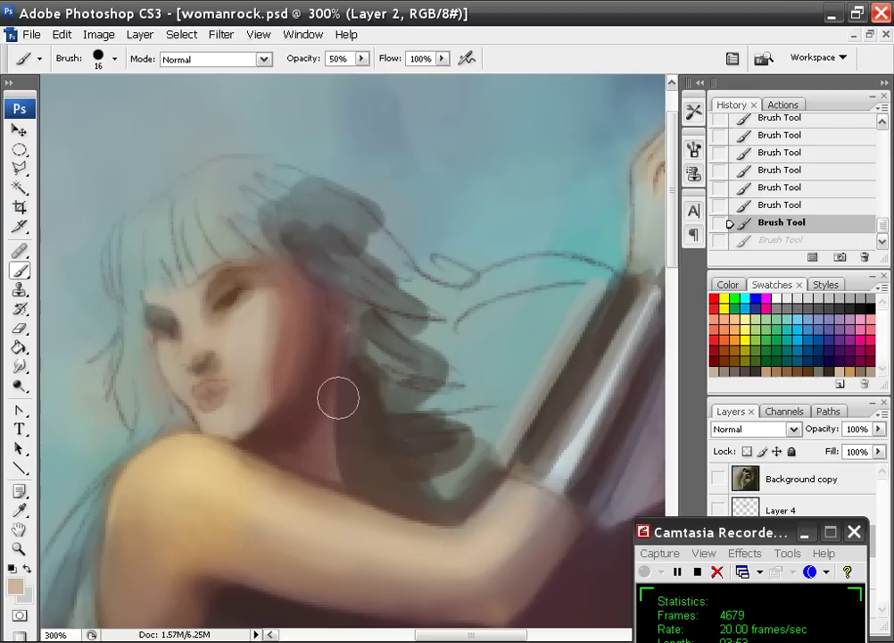
# Smooth the neck, cheek and jaw shadows with a 14 px brush using sampled brown and dark red tones
pyautogui.rightClick(280, 354)
pyautogui.click(308, 514)
pyautogui.moveTo(305, 391); pyautogui.dragTo(312, 391)
pyautogui.click(310, 333)
pyautogui.keyDown('alt'); pyautogui.click(318, 456); pyautogui.keyUp('alt')
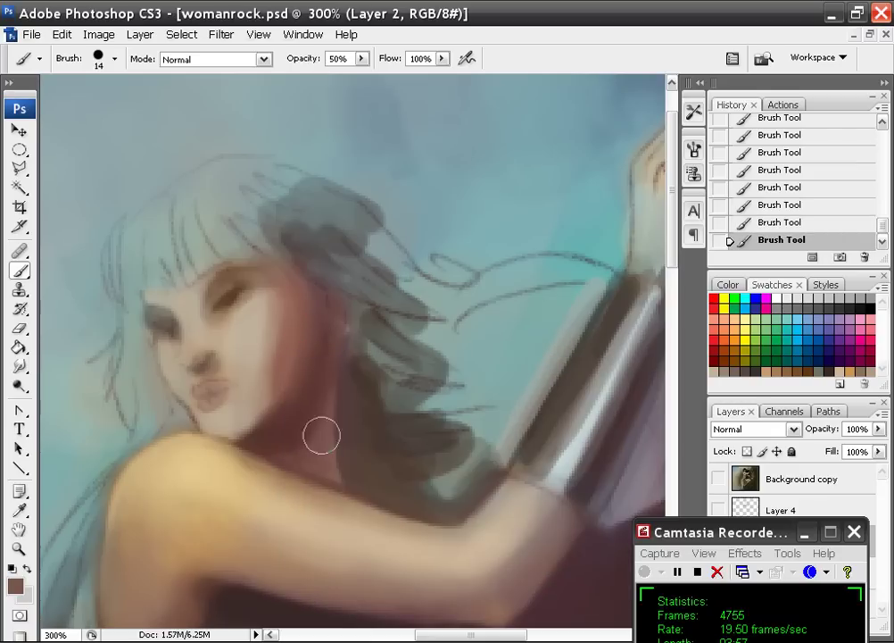
pyautogui.keyDown('alt'); pyautogui.click(275, 358); pyautogui.keyUp('alt')
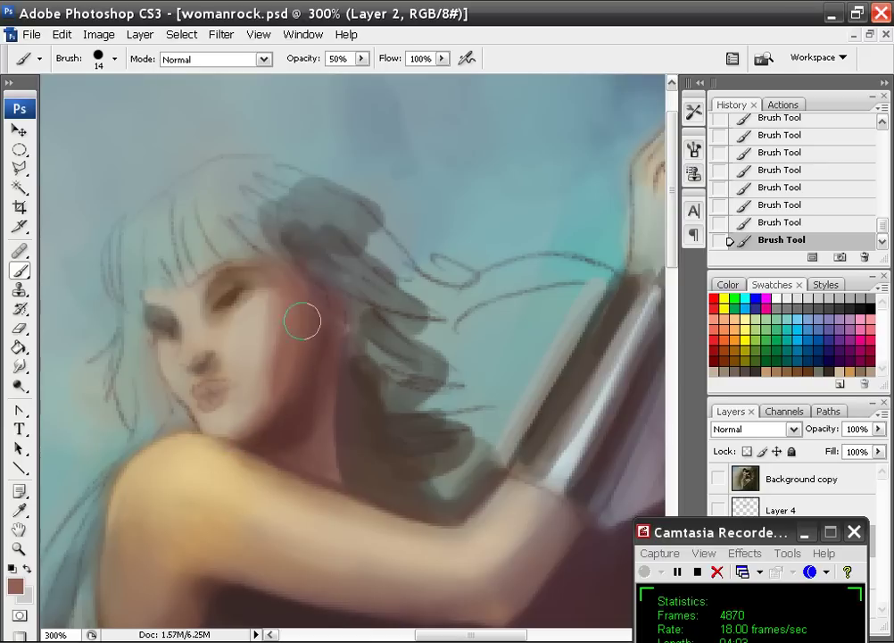
pyautogui.keyDown('alt'); pyautogui.click(299, 404); pyautogui.keyUp('alt')
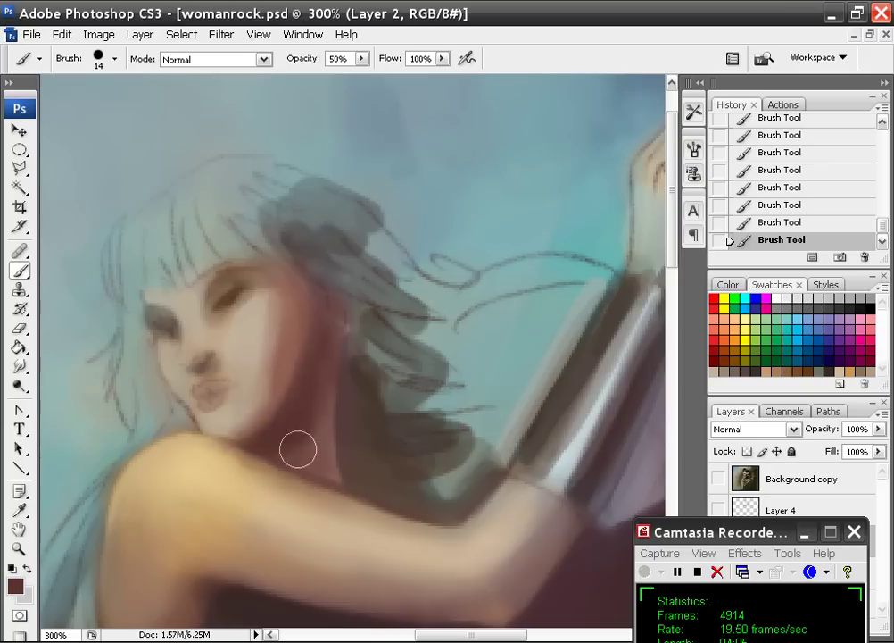
# Paint a dark tone around the upper outer edge of the large rounded chest highlight
pyautogui.hotkey('ctrl', '-')
pyautogui.hotkey('ctrl', '-')
pyautogui.hotkey('ctrl', '-')
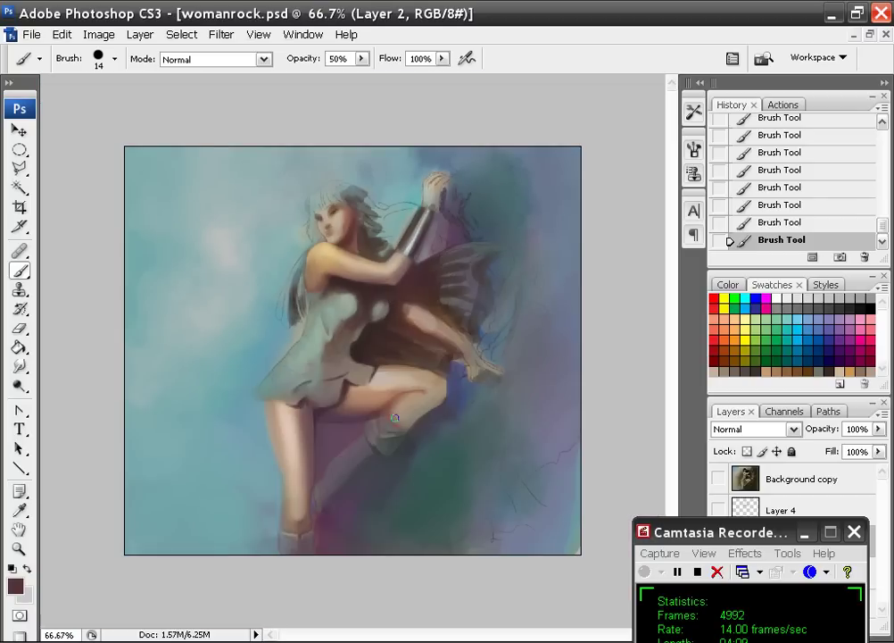
pyautogui.hotkey('ctrl', '-')
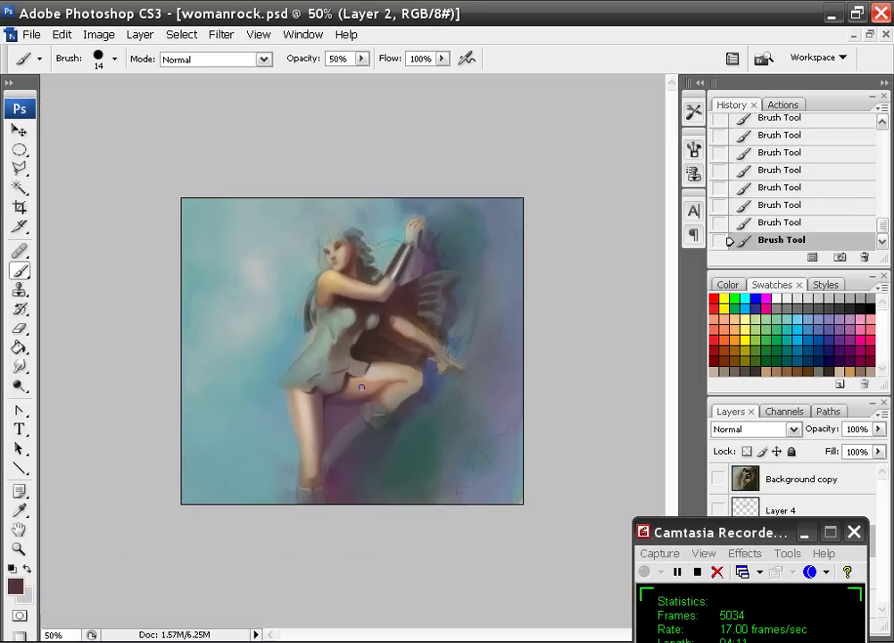
pyautogui.hotkey('ctrl', '+')
pyautogui.hotkey('ctrl', '+')
pyautogui.hotkey('ctrl', '+')
pyautogui.hotkey('ctrl', '+')
pyautogui.hotkey('ctrl', '+')
pyautogui.moveTo(357, 314); pyautogui.dragTo(319, 394)
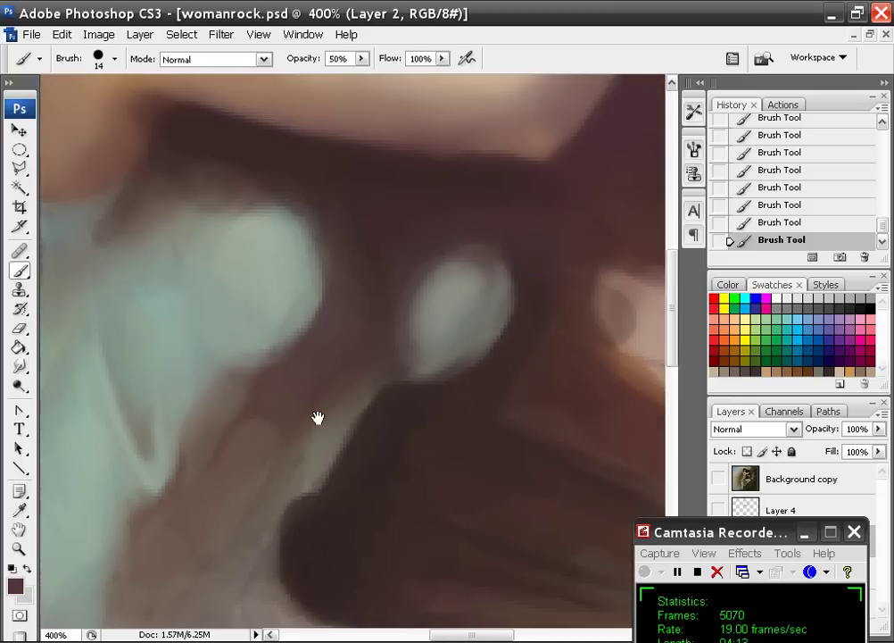
pyautogui.moveTo(325, 180); pyautogui.dragTo(293, 296)
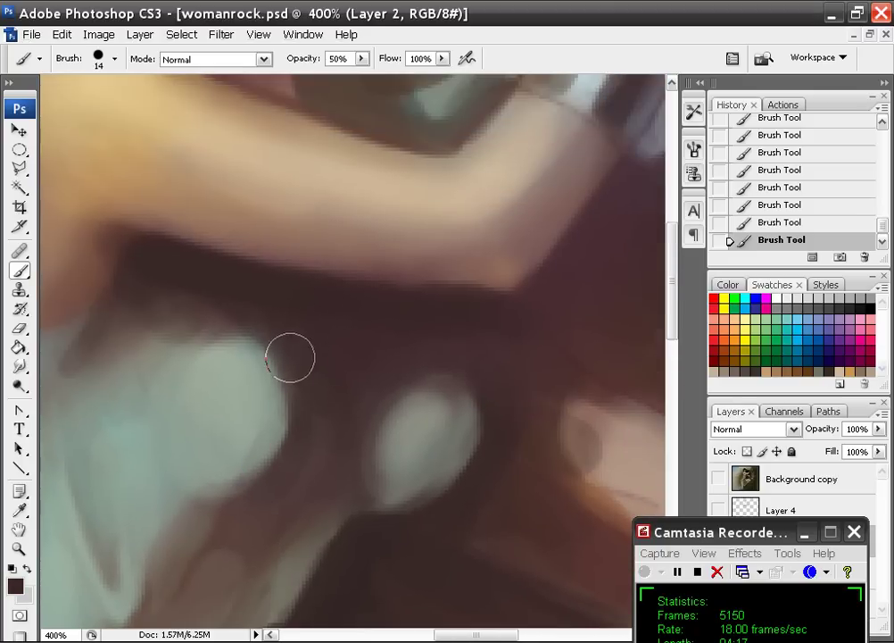
# Try dark strokes across the large rounded chest highlight and undo them
pyautogui.moveTo(216, 361)
pyautogui.mouseDown()
pyautogui.moveTo(212, 409)
pyautogui.moveTo(174, 439)
pyautogui.moveTo(186, 466)
pyautogui.moveTo(170, 487)
pyautogui.moveTo(198, 386)
pyautogui.mouseUp()
pyautogui.hotkey('ctrl', 'z')
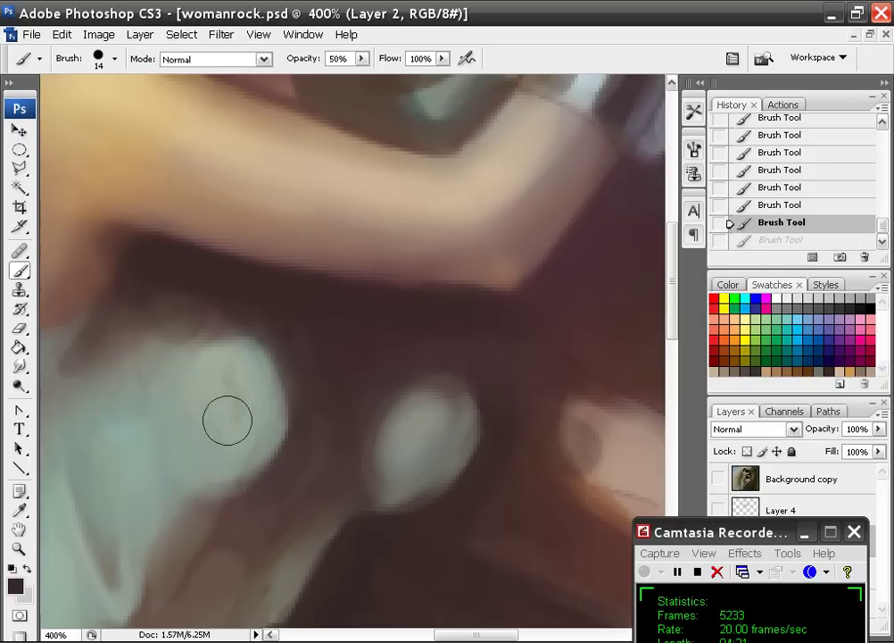
pyautogui.moveTo(200, 409)
pyautogui.mouseDown()
pyautogui.moveTo(163, 391)
pyautogui.moveTo(156, 437)
pyautogui.moveTo(170, 479)
pyautogui.moveTo(158, 498)
pyautogui.moveTo(157, 422)
pyautogui.moveTo(170, 335)
pyautogui.mouseUp()
pyautogui.hotkey('ctrl', 'z')
# Extend the brown shadow between the armpit and chest, and paint sampled grey over the sketch lines beside it
pyautogui.moveTo(317, 355); pyautogui.dragTo(417, 424)
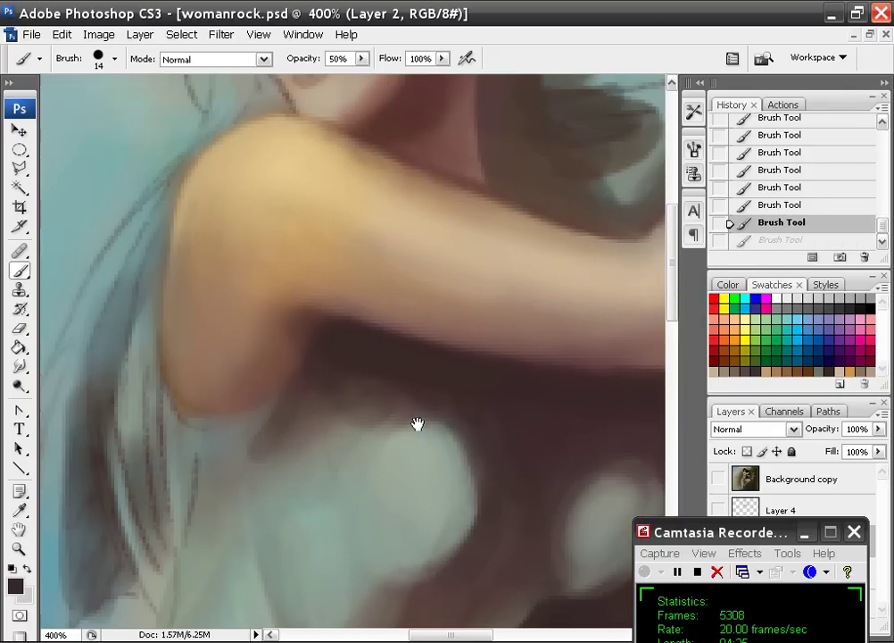
pyautogui.moveTo(320, 399)
pyautogui.mouseDown()
pyautogui.moveTo(266, 438)
pyautogui.moveTo(296, 420)
pyautogui.moveTo(372, 419)
pyautogui.moveTo(344, 390)
pyautogui.moveTo(288, 402)
pyautogui.moveTo(276, 444)
pyautogui.moveTo(283, 409)
pyautogui.moveTo(268, 449)
pyautogui.mouseUp()
pyautogui.keyDown('alt'); pyautogui.click(224, 431); pyautogui.keyUp('alt')
pyautogui.moveTo(214, 458)
pyautogui.mouseDown()
pyautogui.moveTo(234, 457)
pyautogui.moveTo(190, 457)
pyautogui.moveTo(233, 479)
pyautogui.moveTo(325, 293)
pyautogui.mouseUp()
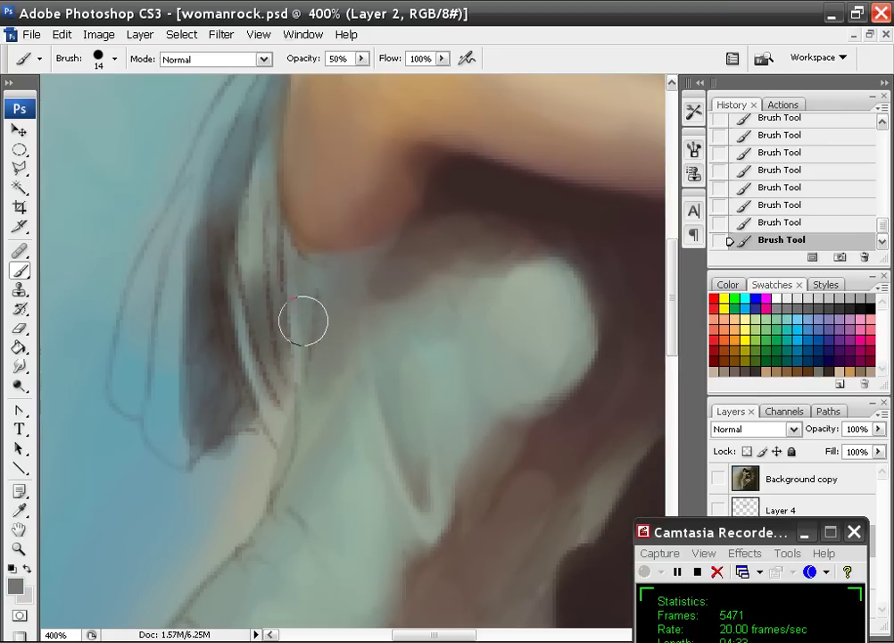
# Fill the gaps between the hair strands behind the shoulder with a sampled dark tone using the 5 px brush
pyautogui.rightClick(239, 331)
pyautogui.click(267, 488)
pyautogui.keyDown('alt'); pyautogui.click(233, 256); pyautogui.keyUp('alt')
pyautogui.keyDown('alt'); pyautogui.click(459, 187); pyautogui.keyUp('alt')
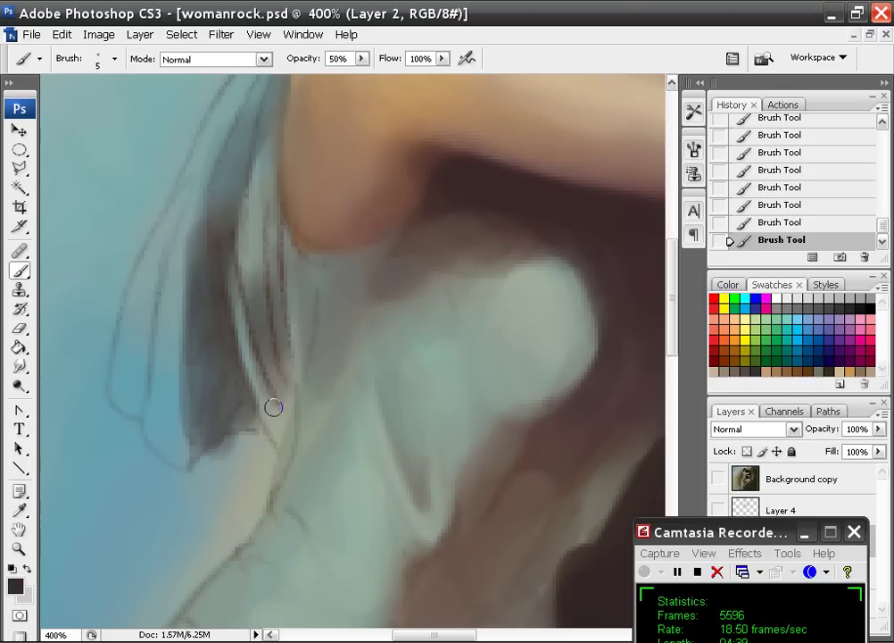
pyautogui.moveTo(279, 400)
pyautogui.mouseDown()
pyautogui.moveTo(250, 316)
pyautogui.moveTo(269, 361)
pyautogui.moveTo(254, 271)
pyautogui.mouseUp()
pyautogui.moveTo(253, 210)
pyautogui.mouseDown()
pyautogui.moveTo(276, 389)
pyautogui.moveTo(243, 193)
pyautogui.moveTo(243, 264)
pyautogui.moveTo(273, 374)
pyautogui.moveTo(254, 231)
pyautogui.mouseUp()
pyautogui.moveTo(283, 407)
pyautogui.mouseDown()
pyautogui.moveTo(261, 183)
pyautogui.moveTo(255, 202)
pyautogui.moveTo(236, 181)
pyautogui.mouseUp()
# Darken the outer hair section down to its tip and clean its lower edge with a sampled light grey
pyautogui.moveTo(225, 380)
pyautogui.mouseDown()
pyautogui.moveTo(203, 326)
pyautogui.moveTo(198, 469)
pyautogui.moveTo(201, 285)
pyautogui.mouseUp()
pyautogui.moveTo(255, 427)
pyautogui.mouseDown()
pyautogui.moveTo(239, 382)
pyautogui.moveTo(253, 432)
pyautogui.moveTo(214, 442)
pyautogui.mouseUp()
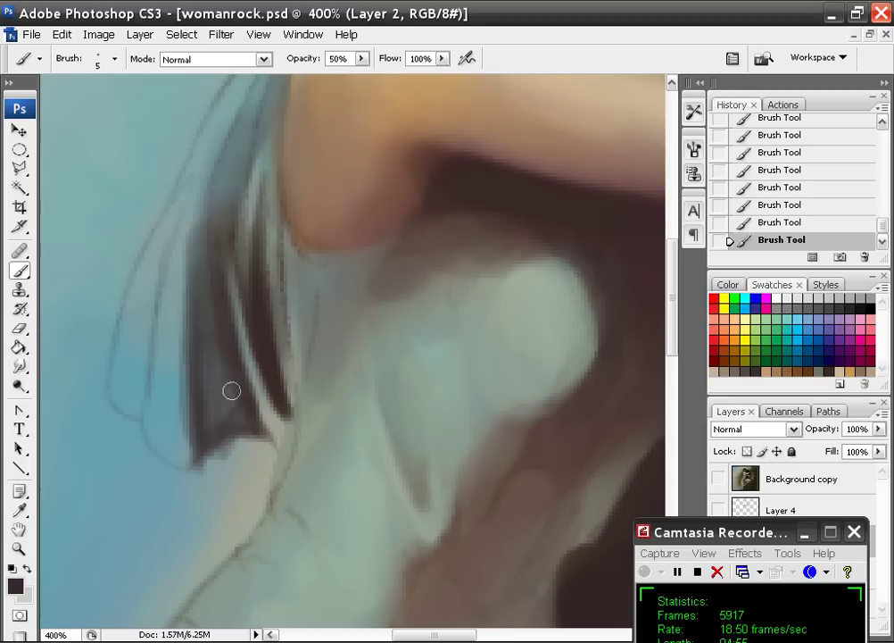
pyautogui.keyDown('alt'); pyautogui.click(260, 462); pyautogui.keyUp('alt')
pyautogui.moveTo(257, 453)
pyautogui.mouseDown()
pyautogui.moveTo(209, 473)
pyautogui.moveTo(208, 461)
pyautogui.moveTo(190, 482)
pyautogui.mouseUp()
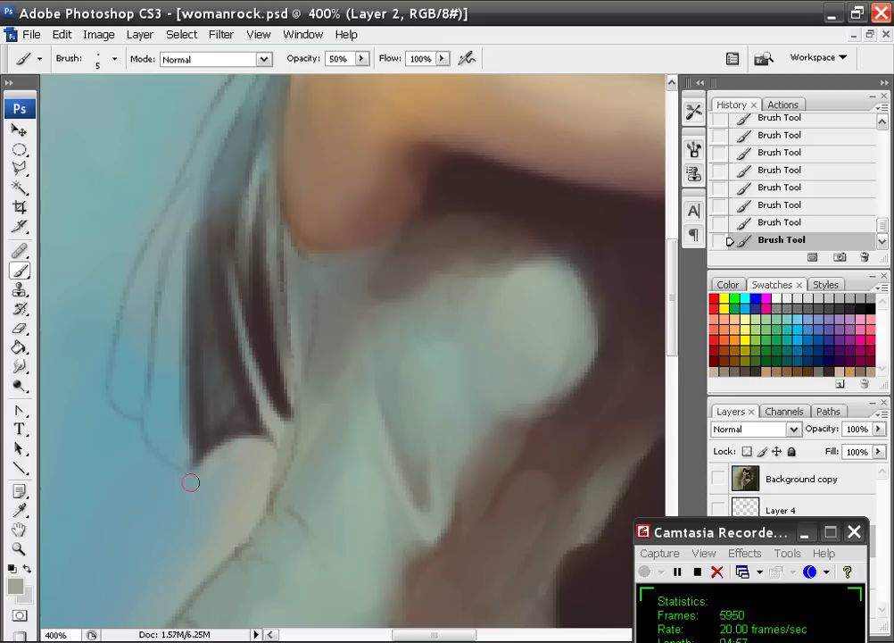
# Clean the edge under the hair tip with sampled tones and paint a dark grey strand over the outer hair sketch line
pyautogui.keyDown('alt'); pyautogui.click(272, 366); pyautogui.keyUp('alt')
pyautogui.keyDown('alt'); pyautogui.click(182, 493); pyautogui.keyUp('alt')
pyautogui.keyDown('alt'); pyautogui.click(201, 426); pyautogui.keyUp('alt')
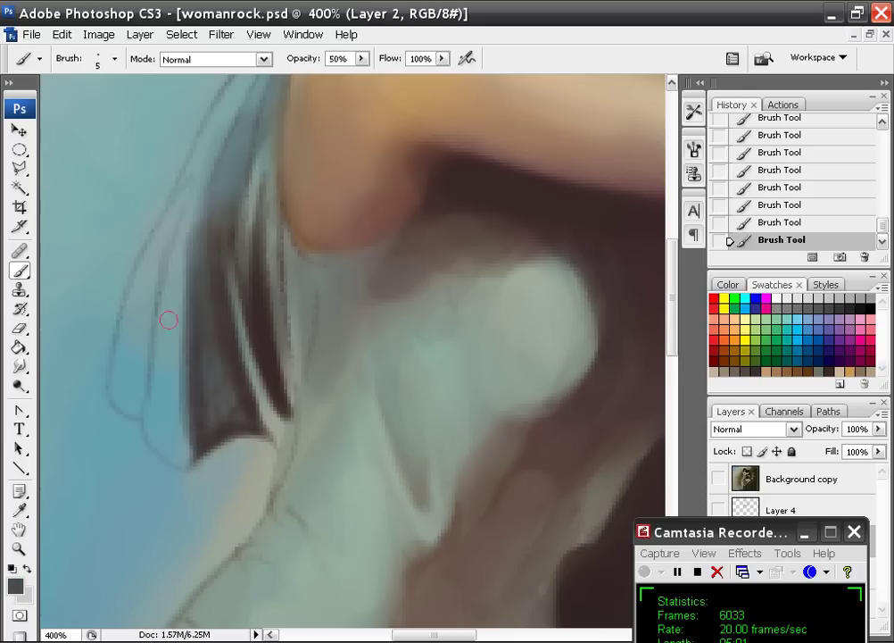
pyautogui.moveTo(150, 419); pyautogui.dragTo(155, 312)
pyautogui.moveTo(150, 409)
pyautogui.mouseDown()
pyautogui.moveTo(170, 259)
pyautogui.moveTo(163, 275)
pyautogui.mouseUp()
pyautogui.moveTo(146, 368)
pyautogui.mouseDown()
pyautogui.moveTo(199, 180)
pyautogui.moveTo(146, 416)
pyautogui.moveTo(155, 281)
pyautogui.mouseUp()
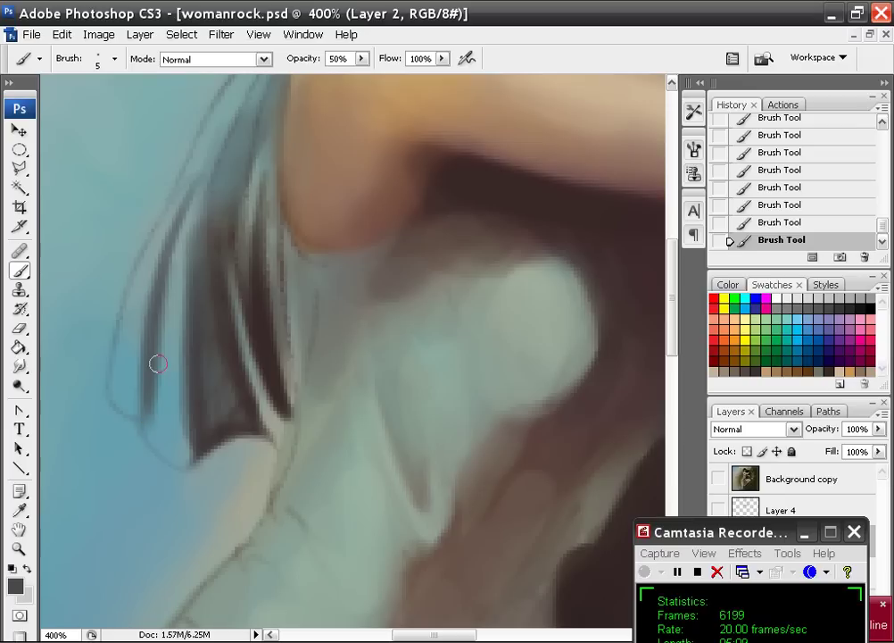
pyautogui.moveTo(148, 417)
pyautogui.mouseDown()
pyautogui.moveTo(175, 212)
pyautogui.moveTo(194, 178)
pyautogui.mouseUp()
# Paint sampled light grey-green strands between the dark outer hair strands, running up towards the shoulder
pyautogui.scroll(3, 241, 250)
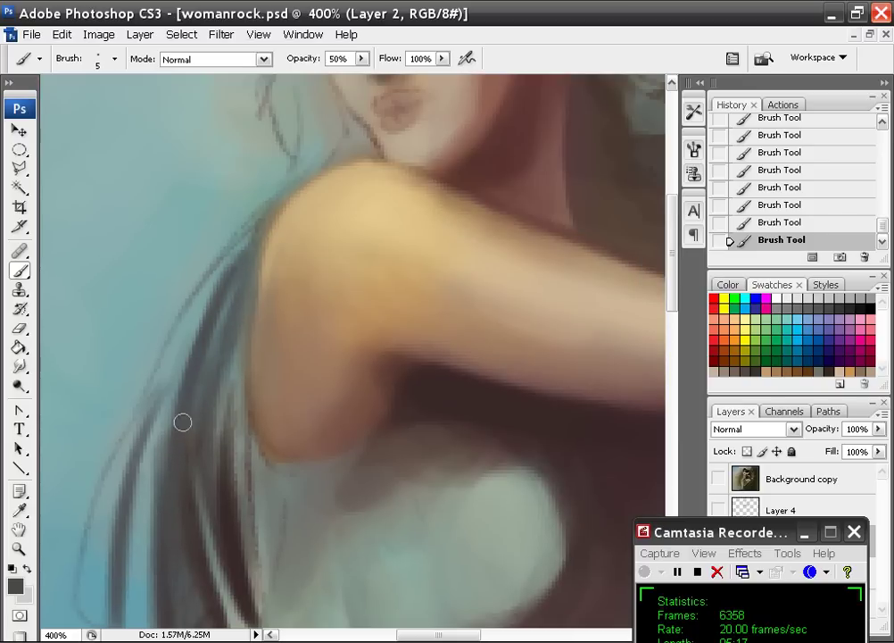
pyautogui.keyDown('alt'); pyautogui.click(150, 489); pyautogui.keyUp('alt')
pyautogui.moveTo(148, 477)
pyautogui.mouseDown()
pyautogui.moveTo(156, 389)
pyautogui.moveTo(261, 216)
pyautogui.mouseUp()
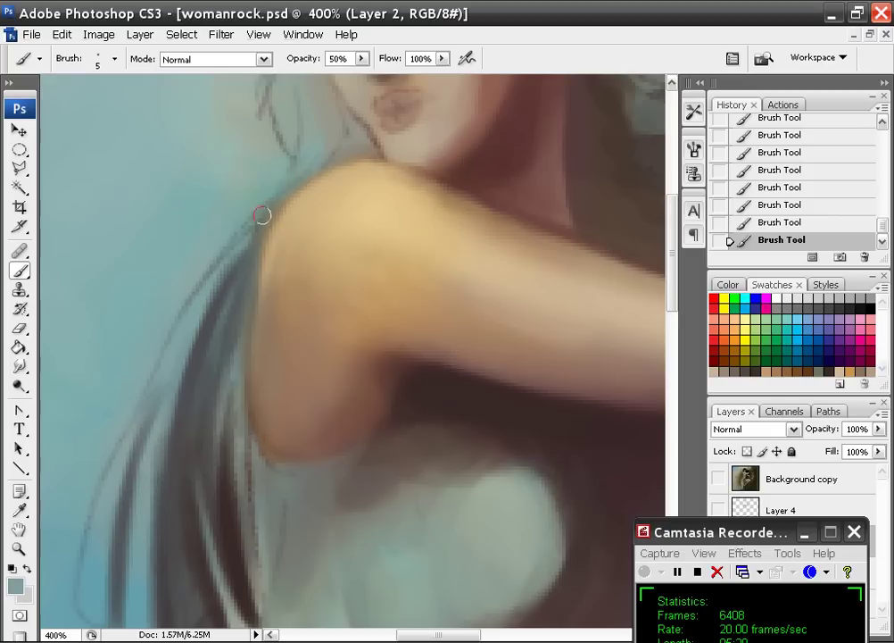
pyautogui.keyDown('alt'); pyautogui.click(478, 511); pyautogui.keyUp('alt')
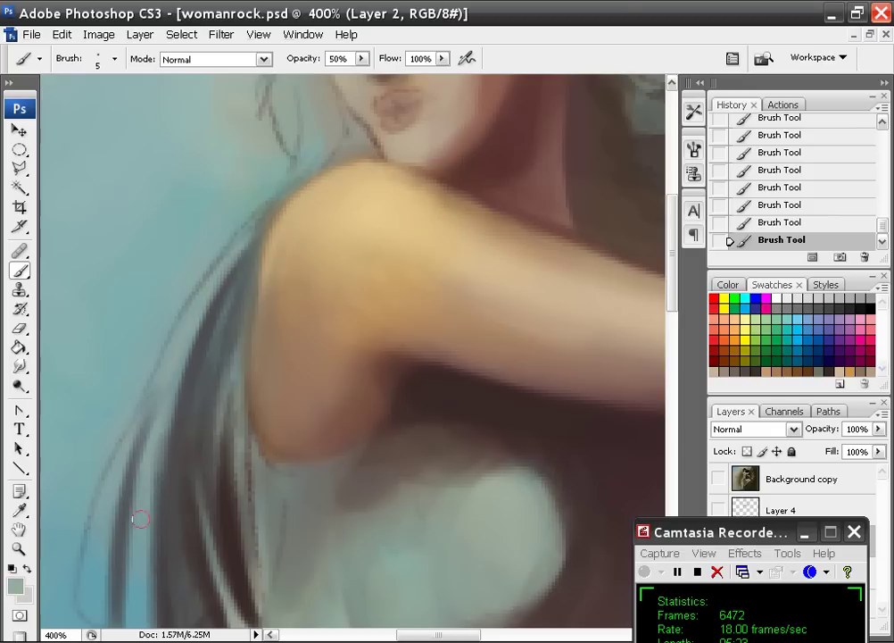
pyautogui.scroll(-5, 164, 404)
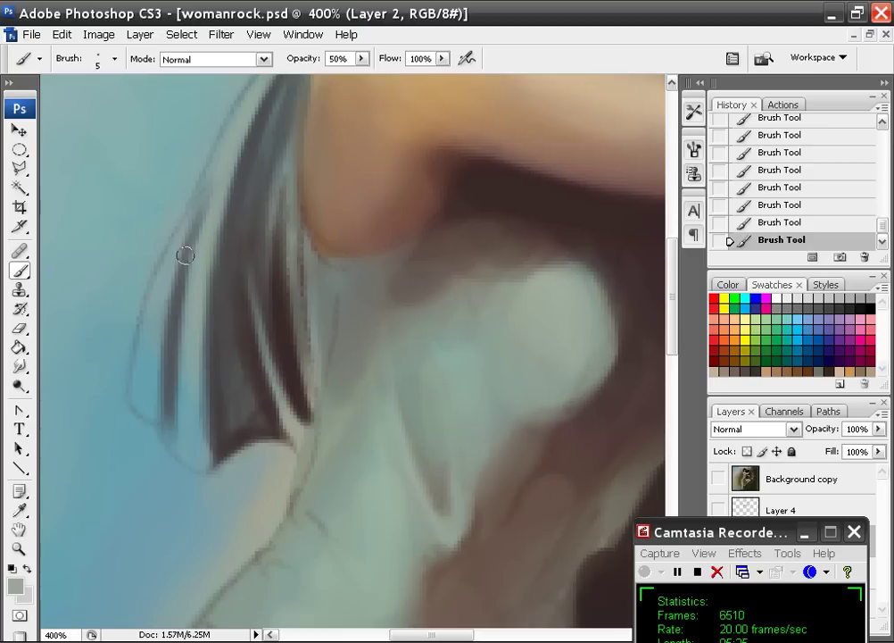
pyautogui.moveTo(260, 292)
pyautogui.mouseDown()
pyautogui.moveTo(292, 416)
pyautogui.moveTo(251, 236)
pyautogui.mouseUp()
pyautogui.moveTo(288, 132)
pyautogui.mouseDown()
pyautogui.moveTo(269, 209)
pyautogui.moveTo(304, 376)
pyautogui.mouseUp()
# Define the inner hair strands beside the shoulder with sampled dark tones and thin grey streaks
pyautogui.scroll(5, 237, 393)
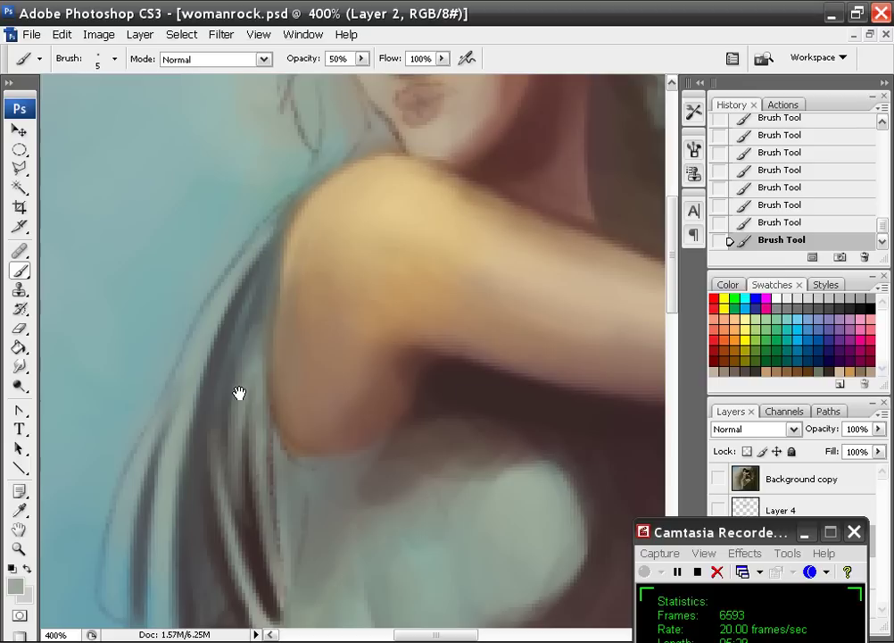
pyautogui.keyDown('alt'); pyautogui.click(262, 535); pyautogui.keyUp('alt')
pyautogui.moveTo(241, 486)
pyautogui.mouseDown()
pyautogui.moveTo(226, 575)
pyautogui.moveTo(226, 370)
pyautogui.moveTo(216, 479)
pyautogui.moveTo(243, 536)
pyautogui.moveTo(208, 433)
pyautogui.moveTo(233, 540)
pyautogui.mouseUp()
pyautogui.moveTo(241, 330)
pyautogui.mouseDown()
pyautogui.moveTo(236, 365)
pyautogui.moveTo(249, 475)
pyautogui.moveTo(228, 335)
pyautogui.mouseUp()
pyautogui.moveTo(214, 247)
pyautogui.mouseDown()
pyautogui.moveTo(228, 423)
pyautogui.moveTo(240, 274)
pyautogui.mouseUp()
pyautogui.keyDown('alt'); pyautogui.click(260, 330); pyautogui.keyUp('alt')
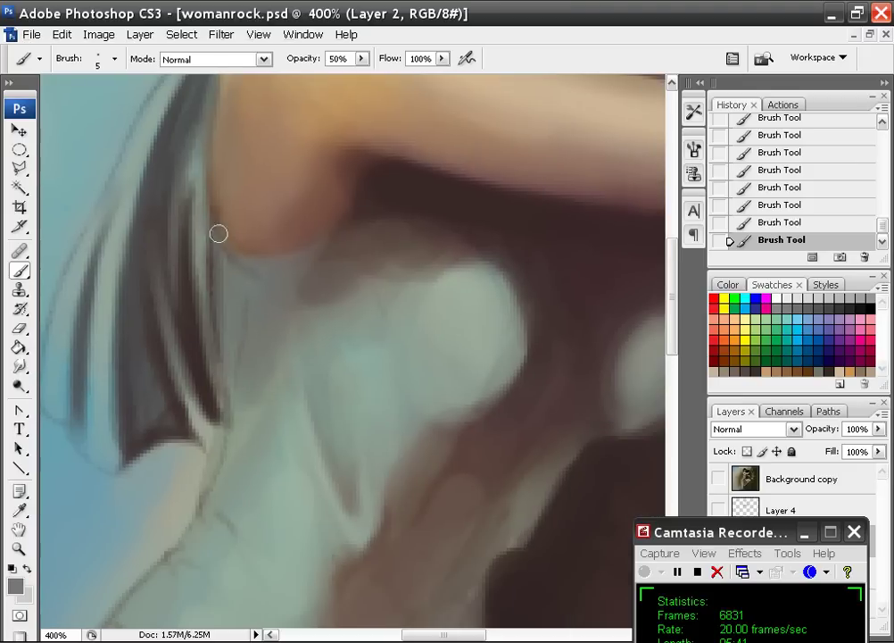
# Paint sampled grey over the sketch line between the inner hair edge and the shirt
pyautogui.moveTo(214, 223); pyautogui.dragTo(242, 415)
pyautogui.keyDown('alt'); pyautogui.click(435, 368); pyautogui.keyUp('alt')
pyautogui.moveTo(219, 257); pyautogui.dragTo(233, 384)
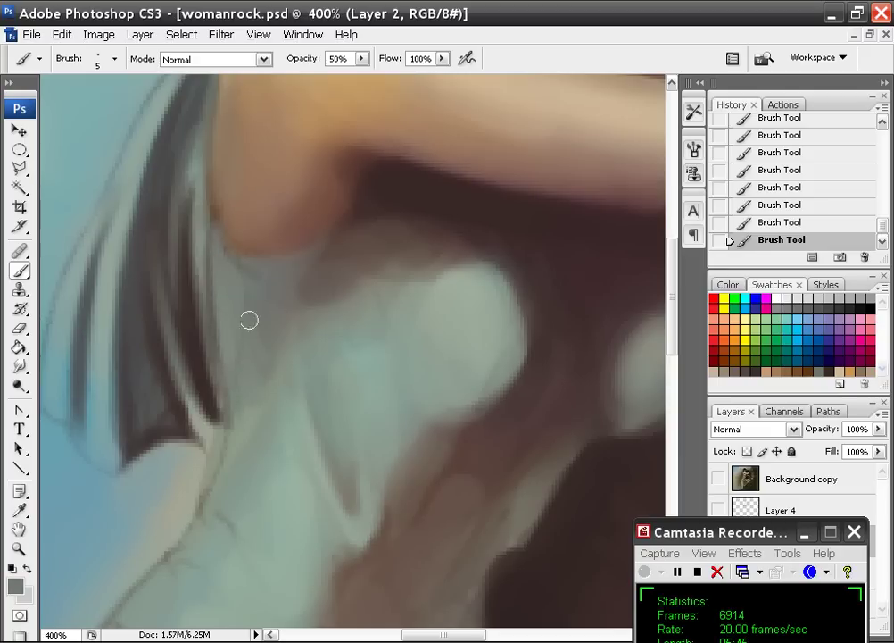
# Darken the contour under the upper arm with a sampled dark brown and soften it with grey
pyautogui.keyDown('alt'); pyautogui.click(302, 267); pyautogui.keyUp('alt')
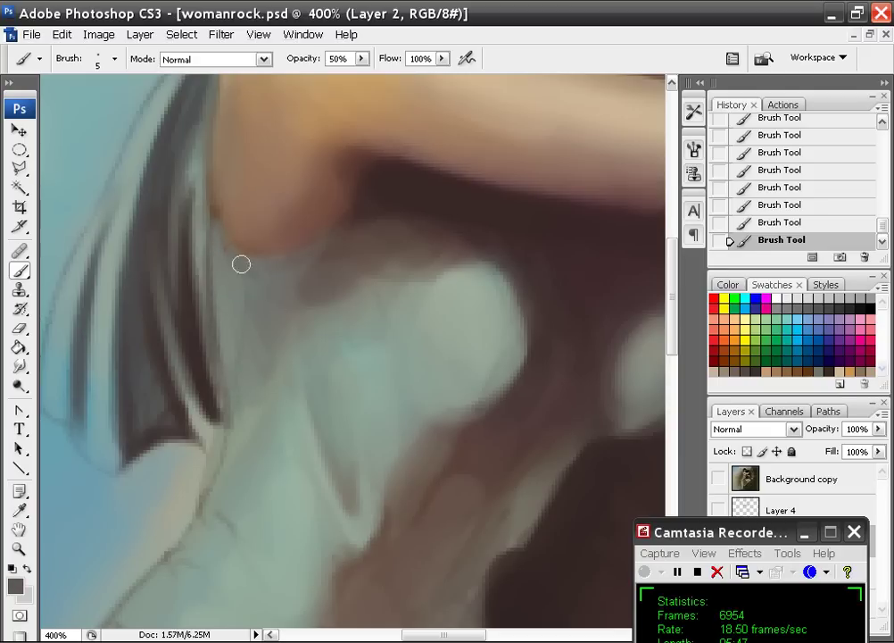
pyautogui.keyDown('alt'); pyautogui.click(367, 186); pyautogui.keyUp('alt')
pyautogui.moveTo(331, 241); pyautogui.dragTo(292, 254)
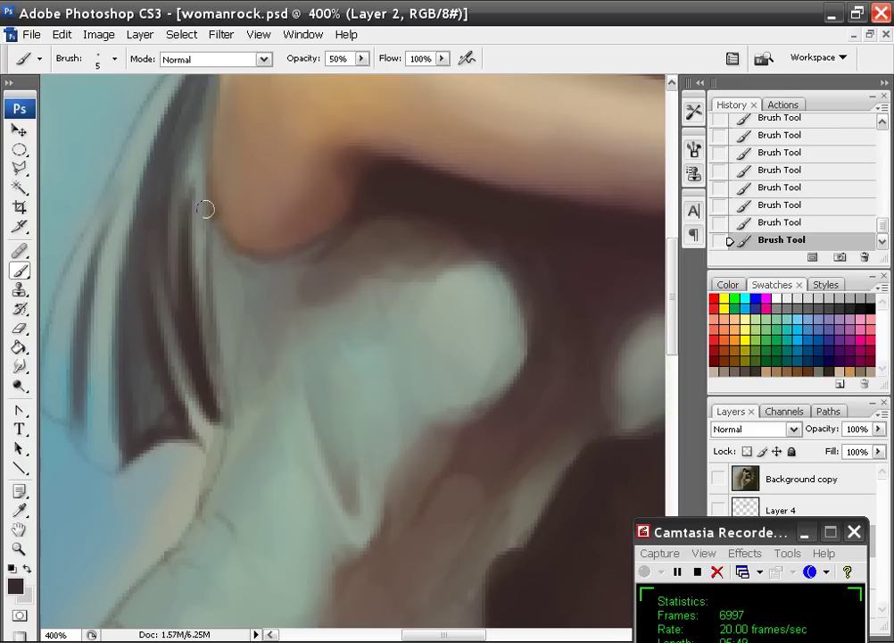
pyautogui.keyDown('alt'); pyautogui.click(259, 274); pyautogui.keyUp('alt')
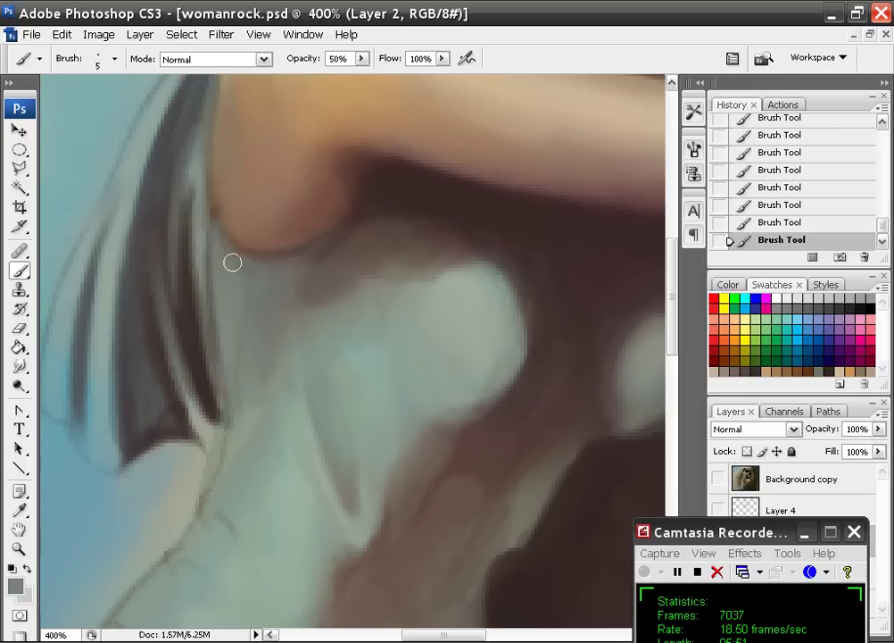
# Cover the sketch outline along the back of the shirt from the hair tip to the waist, using sampled shirt colours
pyautogui.keyDown('alt'); pyautogui.click(257, 453); pyautogui.keyUp('alt')
pyautogui.moveTo(251, 440)
pyautogui.mouseDown()
pyautogui.moveTo(221, 523)
pyautogui.moveTo(281, 375)
pyautogui.mouseUp()
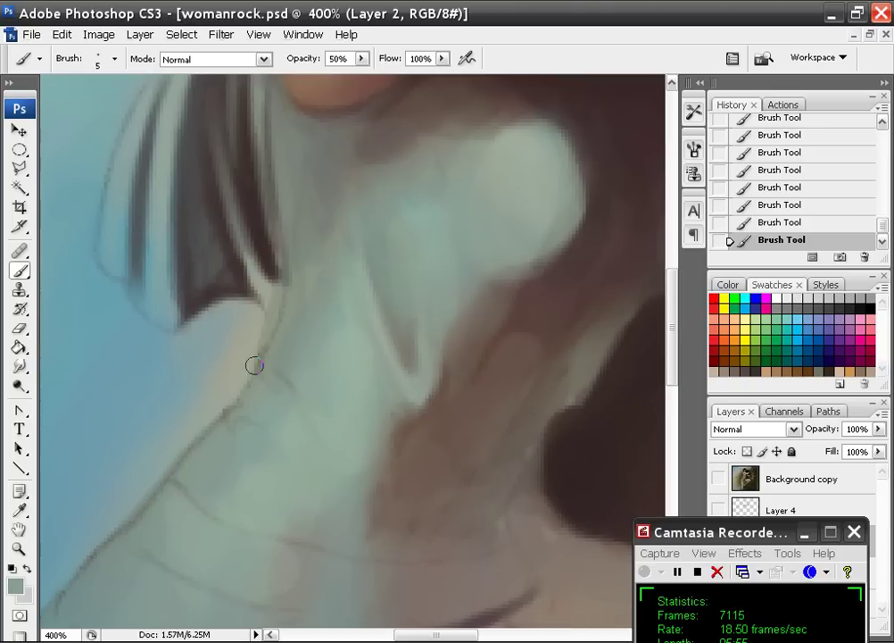
pyautogui.keyDown('alt'); pyautogui.click(245, 318); pyautogui.keyUp('alt')
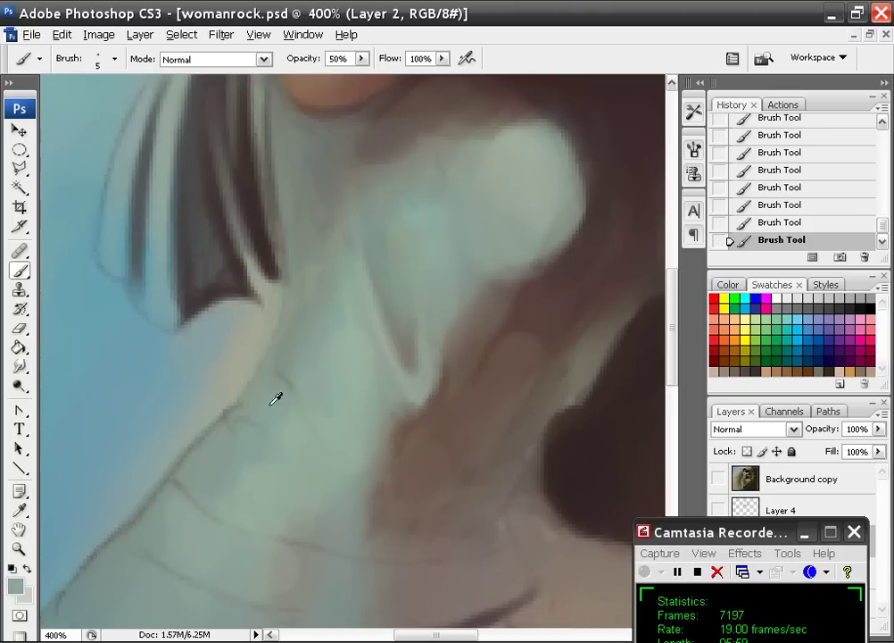
pyautogui.moveTo(216, 419)
pyautogui.mouseDown()
pyautogui.moveTo(339, 243)
pyautogui.moveTo(230, 281)
pyautogui.mouseUp()
pyautogui.moveTo(278, 246); pyautogui.dragTo(186, 341)
pyautogui.keyDown('alt'); pyautogui.click(245, 283); pyautogui.keyUp('alt')
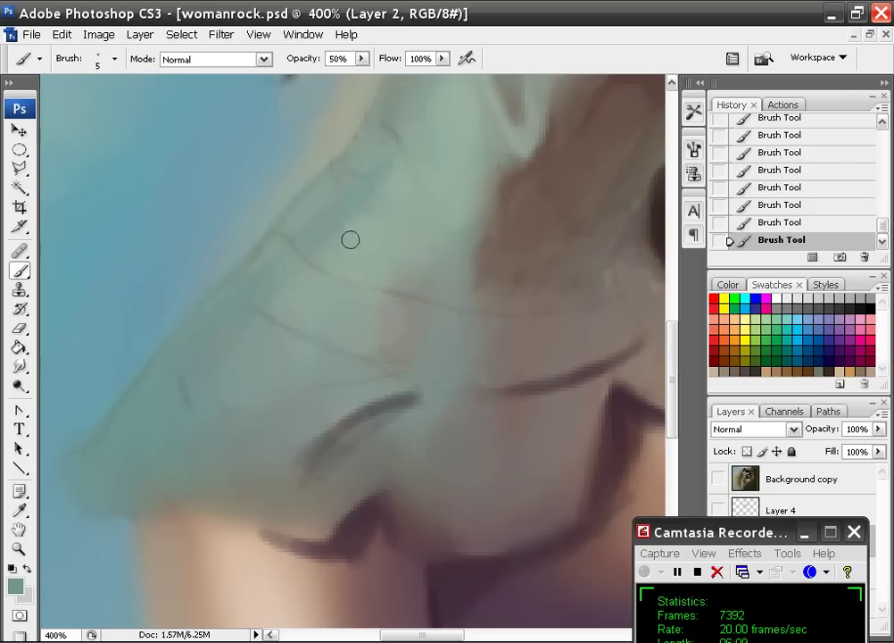
# Paint teal highlights along the dark curved fold lines above the shirt hem
pyautogui.moveTo(469, 358); pyautogui.dragTo(286, 270)
pyautogui.moveTo(231, 289)
pyautogui.mouseDown()
pyautogui.moveTo(154, 341)
pyautogui.moveTo(230, 285)
pyautogui.mouseUp()
pyautogui.moveTo(296, 299); pyautogui.dragTo(380, 285)
pyautogui.moveTo(450, 242); pyautogui.dragTo(321, 246)
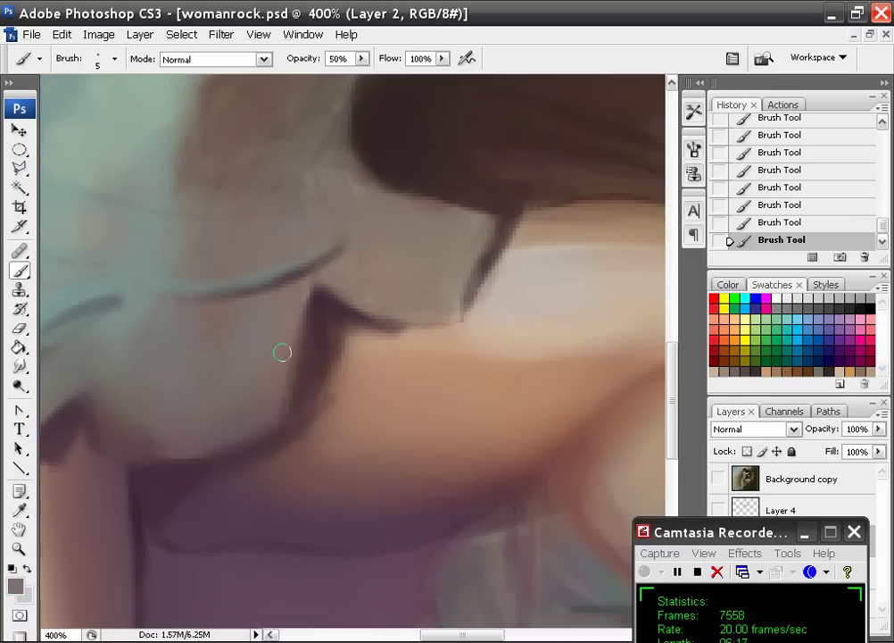
# Draw the waist fold lines in a sampled dark brown and deepen the brown shading on the shirt's shadowed side
pyautogui.keyDown('alt'); pyautogui.click(299, 355); pyautogui.keyUp('alt')
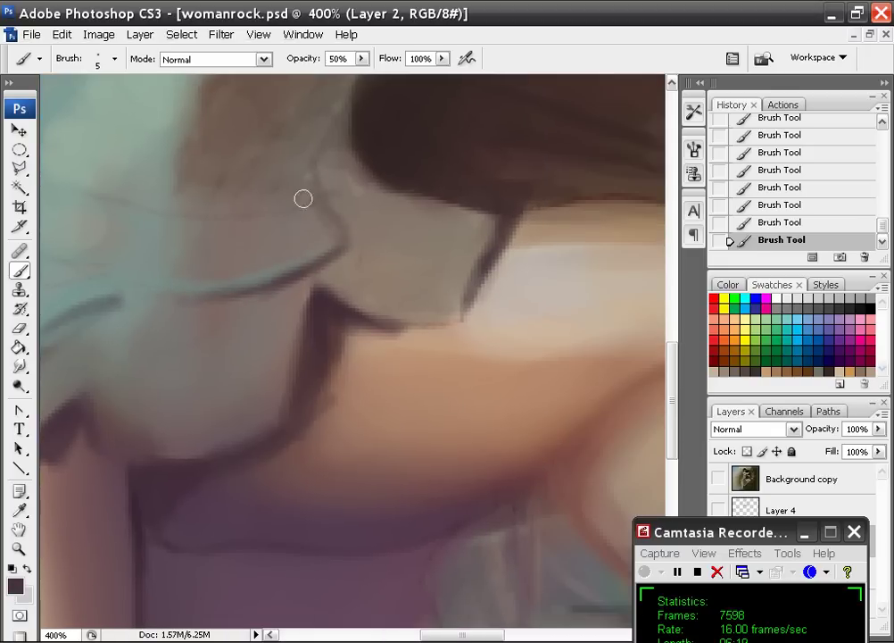
pyautogui.moveTo(332, 200); pyautogui.dragTo(154, 213)
pyautogui.moveTo(306, 191); pyautogui.dragTo(305, 439)
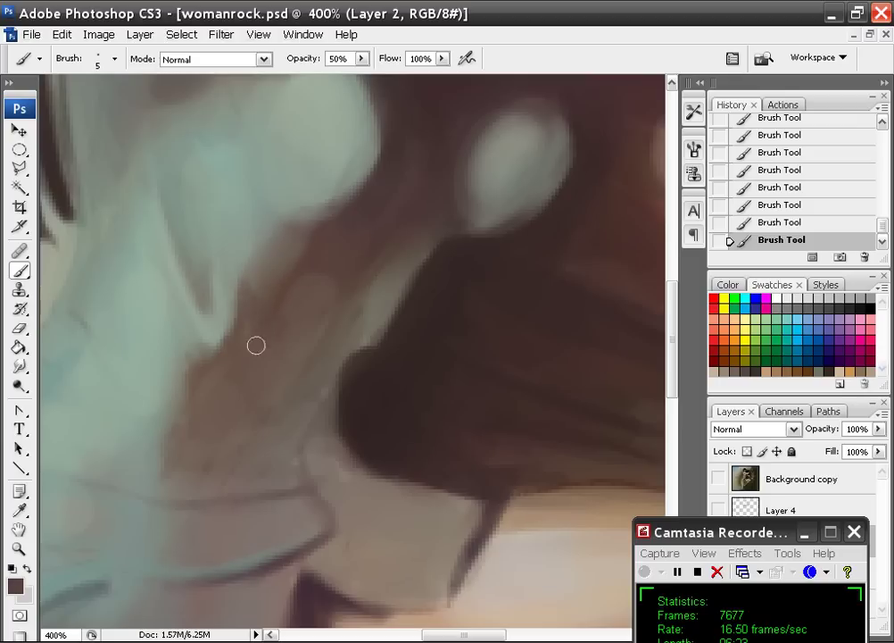
pyautogui.moveTo(213, 365); pyautogui.dragTo(192, 391)
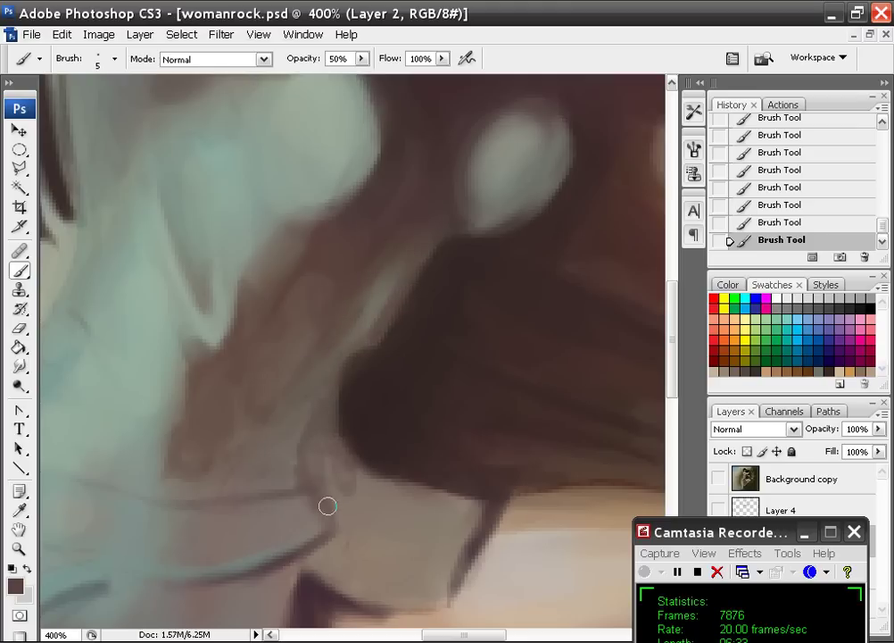
# Strengthen the dark creases where the waistband meets the loose shirt flap, and blend around them with sampled grey
pyautogui.keyDown('alt'); pyautogui.click(374, 408); pyautogui.keyUp('alt')
pyautogui.moveTo(336, 401); pyautogui.dragTo(313, 471)
pyautogui.moveTo(327, 422)
pyautogui.mouseDown()
pyautogui.moveTo(317, 486)
pyautogui.moveTo(333, 513)
pyautogui.mouseUp()
pyautogui.moveTo(306, 489)
pyautogui.mouseDown()
pyautogui.moveTo(233, 503)
pyautogui.moveTo(314, 501)
pyautogui.moveTo(310, 489)
pyautogui.moveTo(341, 477)
pyautogui.moveTo(334, 451)
pyautogui.moveTo(252, 505)
pyautogui.moveTo(275, 501)
pyautogui.mouseUp()
pyautogui.keyDown('alt'); pyautogui.click(325, 511); pyautogui.keyUp('alt')
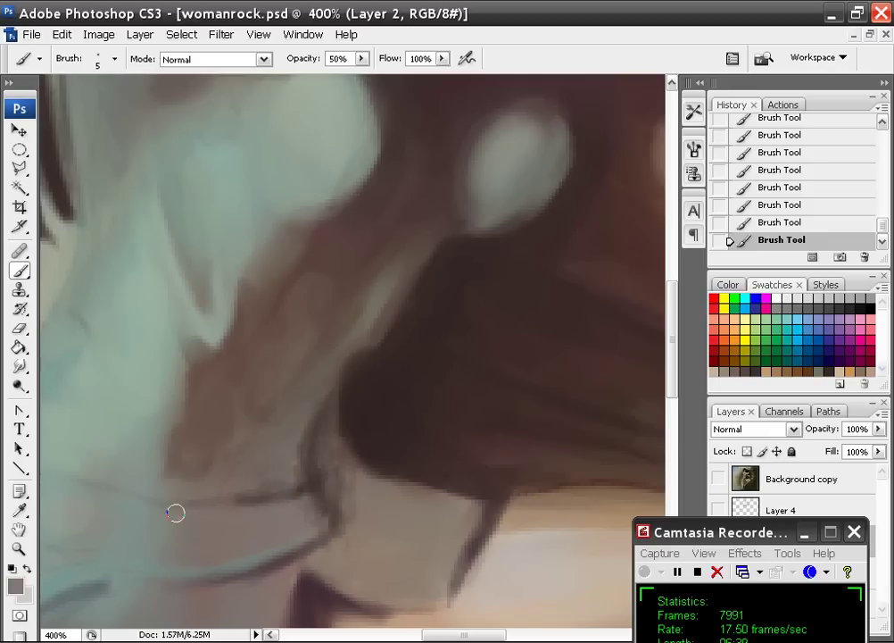
pyautogui.moveTo(243, 488)
pyautogui.mouseDown()
pyautogui.moveTo(373, 345)
pyautogui.moveTo(335, 331)
pyautogui.mouseUp()
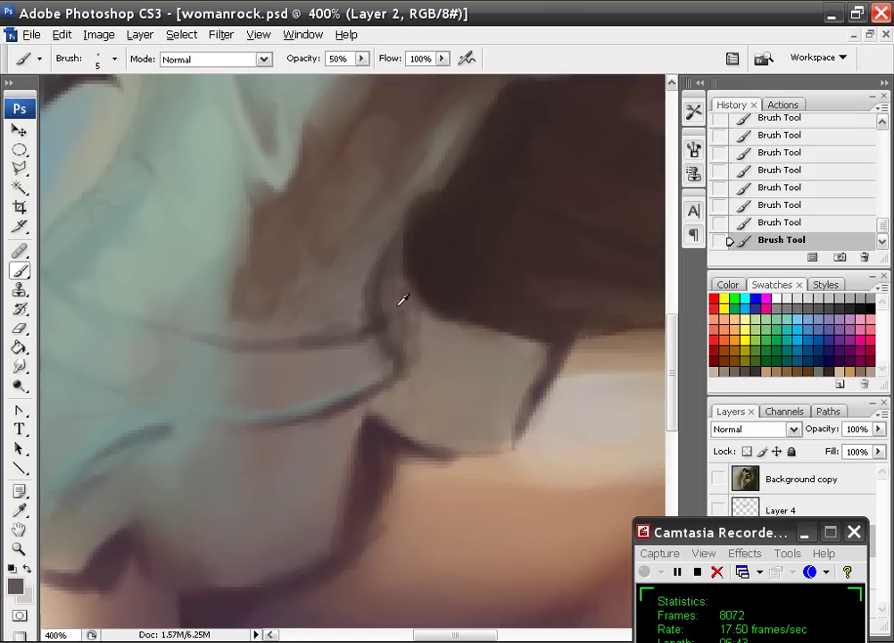
# Smooth the shading at the top of the loose shirt flap and sharpen its outer edge with a sampled dark brown
pyautogui.moveTo(397, 272)
pyautogui.mouseDown()
pyautogui.moveTo(418, 355)
pyautogui.moveTo(409, 350)
pyautogui.moveTo(429, 323)
pyautogui.moveTo(407, 394)
pyautogui.moveTo(391, 406)
pyautogui.moveTo(408, 380)
pyautogui.moveTo(393, 274)
pyautogui.moveTo(387, 285)
pyautogui.moveTo(439, 334)
pyautogui.moveTo(508, 342)
pyautogui.moveTo(446, 359)
pyautogui.moveTo(401, 419)
pyautogui.moveTo(435, 432)
pyautogui.moveTo(441, 375)
pyautogui.moveTo(467, 329)
pyautogui.moveTo(470, 428)
pyautogui.moveTo(483, 439)
pyautogui.moveTo(538, 367)
pyautogui.moveTo(524, 405)
pyautogui.moveTo(430, 436)
pyautogui.moveTo(468, 452)
pyautogui.moveTo(416, 410)
pyautogui.mouseUp()
pyautogui.keyDown('alt'); pyautogui.click(549, 341); pyautogui.keyUp('alt')
pyautogui.moveTo(552, 354); pyautogui.dragTo(517, 441)
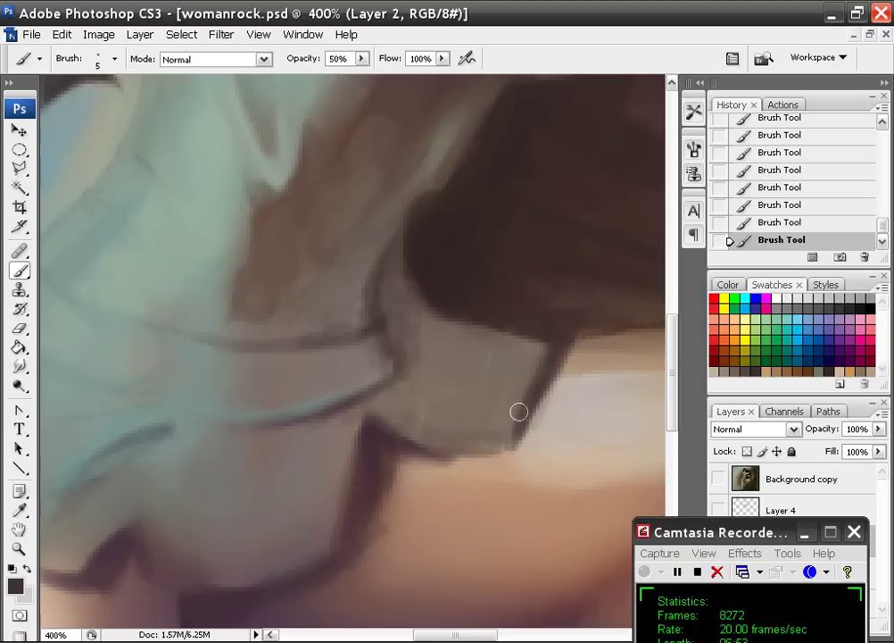
# Compare the painted torso with the Background copy layer by toggling that layer's visibility, leaving it hidden
pyautogui.moveTo(436, 192); pyautogui.dragTo(475, 353)
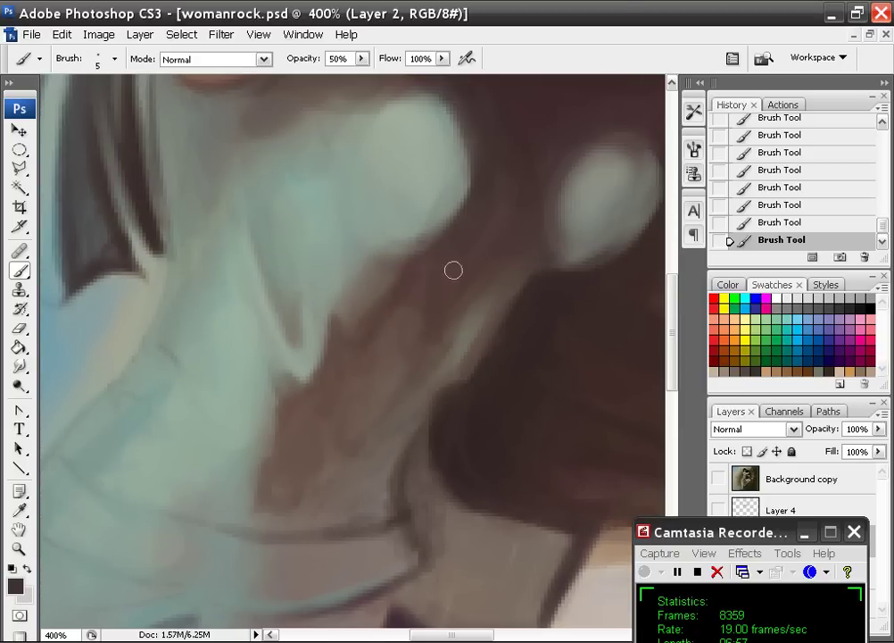
pyautogui.click(718, 479)
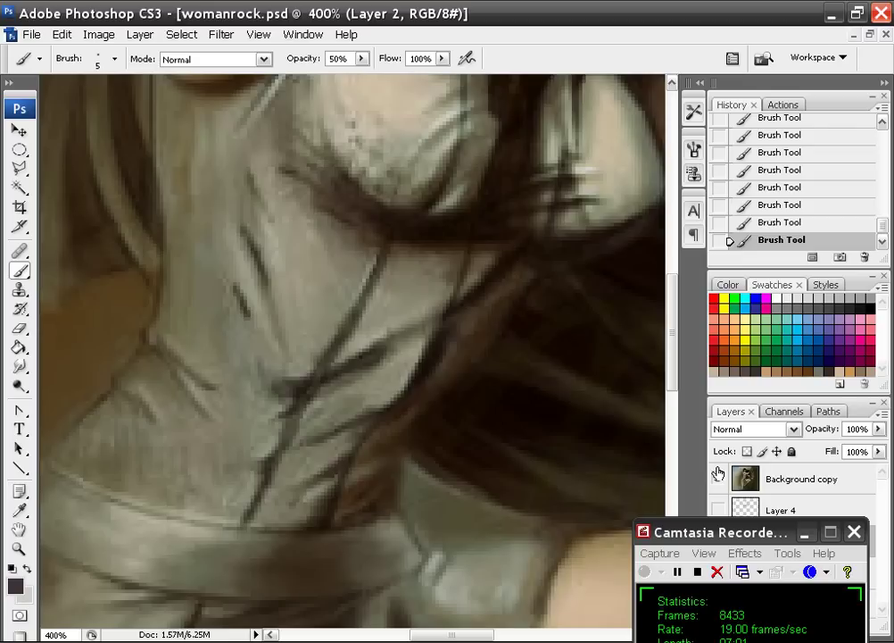
pyautogui.click(719, 475)
pyautogui.click(718, 478)
pyautogui.click(719, 475)
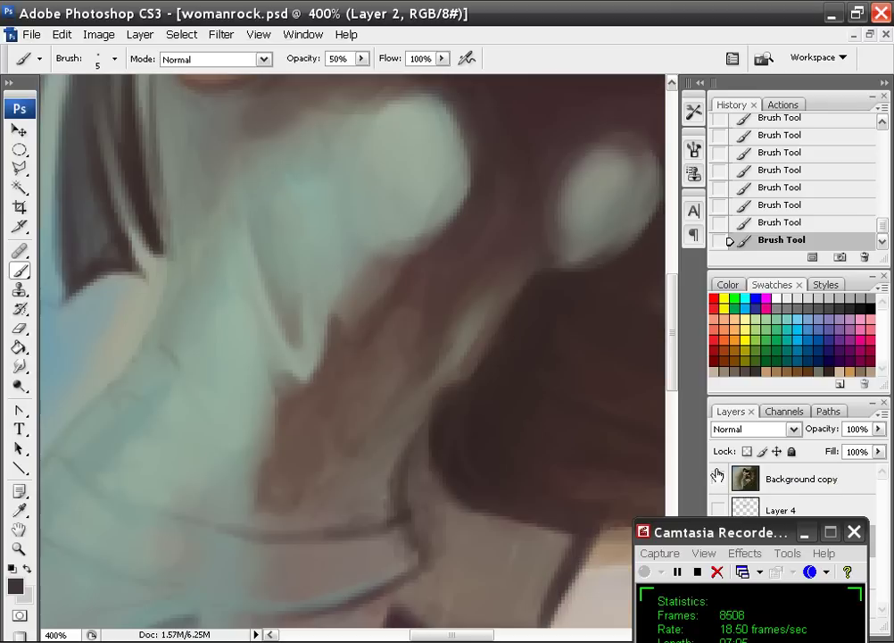
pyautogui.click(718, 475)
pyautogui.click(717, 477)
pyautogui.click(718, 479)
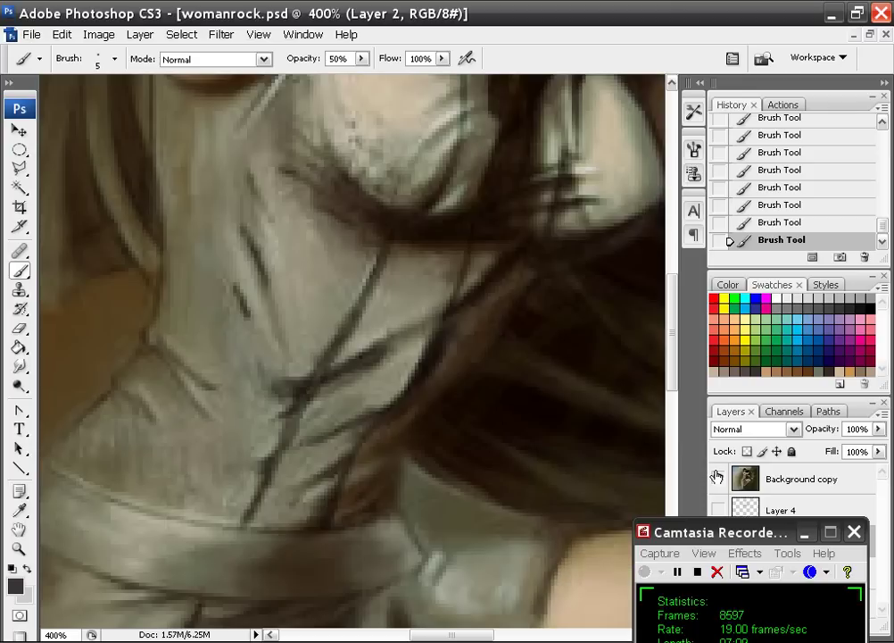
pyautogui.click(717, 479)
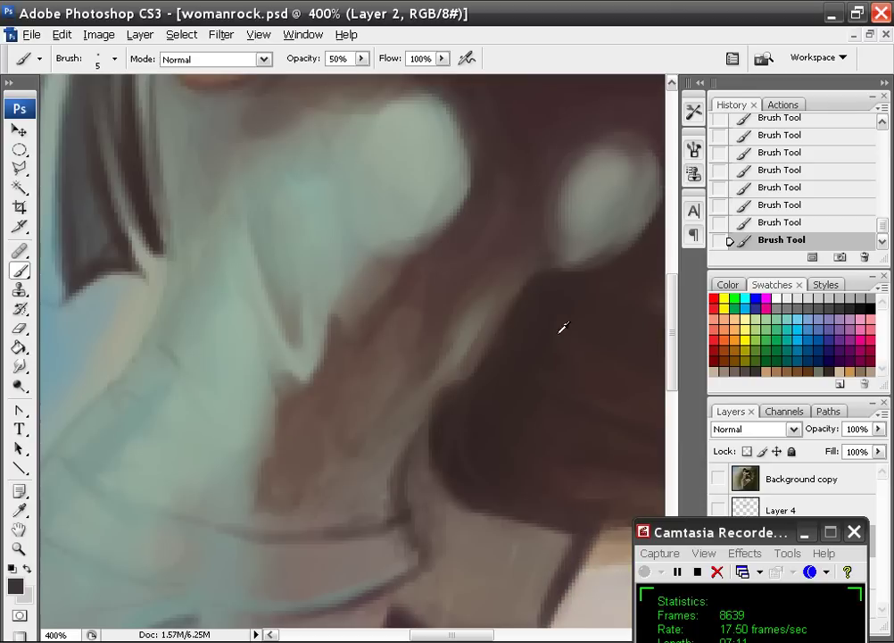
# Choose a darker brown foreground colour and paint shadow folds running diagonally across the shirt below the chest
pyautogui.click(20, 587)
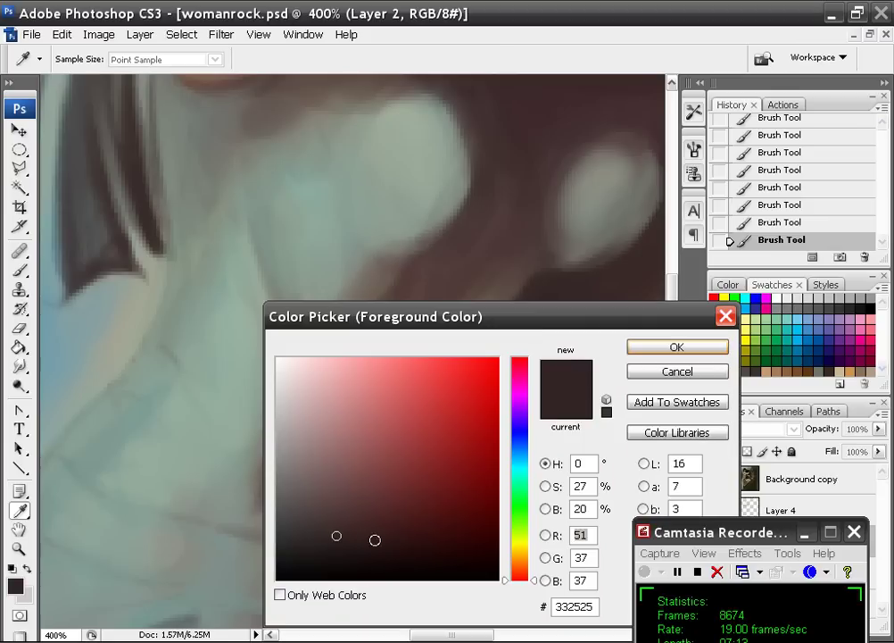
pyautogui.click(360, 544)
pyautogui.click(676, 346)
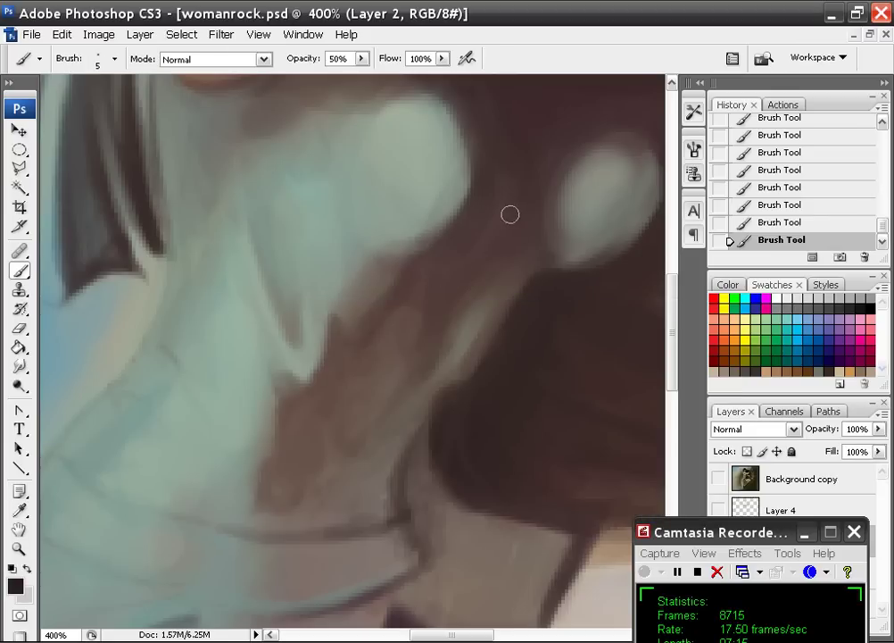
pyautogui.moveTo(509, 228)
pyautogui.mouseDown()
pyautogui.moveTo(468, 275)
pyautogui.moveTo(508, 233)
pyautogui.moveTo(390, 322)
pyautogui.moveTo(479, 195)
pyautogui.moveTo(478, 236)
pyautogui.moveTo(516, 230)
pyautogui.moveTo(419, 296)
pyautogui.moveTo(448, 258)
pyautogui.moveTo(425, 262)
pyautogui.moveTo(371, 333)
pyautogui.moveTo(340, 338)
pyautogui.mouseUp()
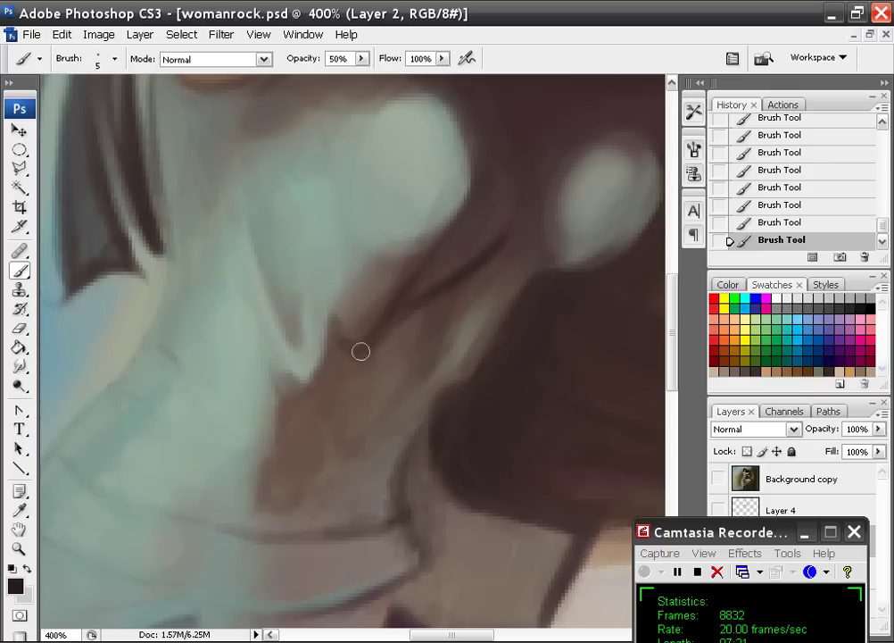
pyautogui.moveTo(414, 326)
pyautogui.mouseDown()
pyautogui.moveTo(446, 318)
pyautogui.moveTo(442, 301)
pyautogui.mouseUp()
pyautogui.moveTo(479, 270)
pyautogui.mouseDown()
pyautogui.moveTo(422, 303)
pyautogui.moveTo(431, 295)
pyautogui.moveTo(405, 321)
pyautogui.moveTo(514, 251)
pyautogui.moveTo(371, 329)
pyautogui.moveTo(361, 353)
pyautogui.moveTo(393, 318)
pyautogui.moveTo(454, 277)
pyautogui.moveTo(561, 240)
pyautogui.moveTo(410, 431)
pyautogui.mouseUp()
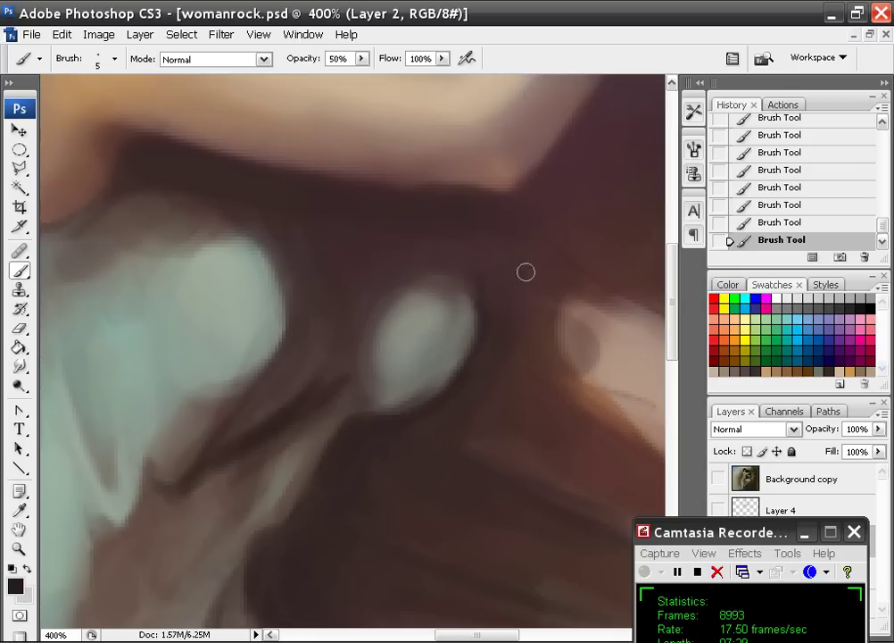
# Darken the outer edge of the elbow and forearm, and deepen the dark band beside the sleeve highlight with sampled brown
pyautogui.moveTo(451, 326); pyautogui.dragTo(418, 477)
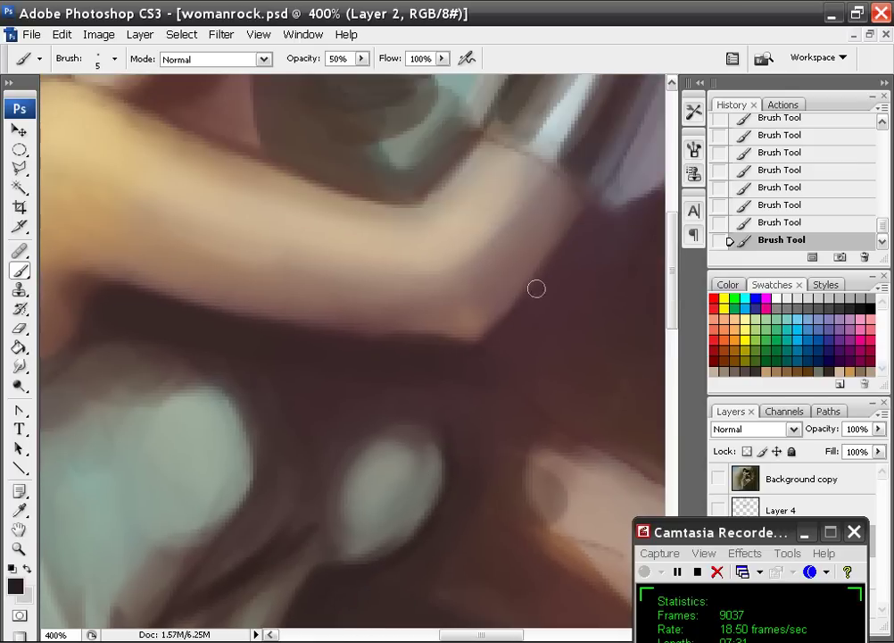
pyautogui.moveTo(649, 127); pyautogui.dragTo(459, 365)
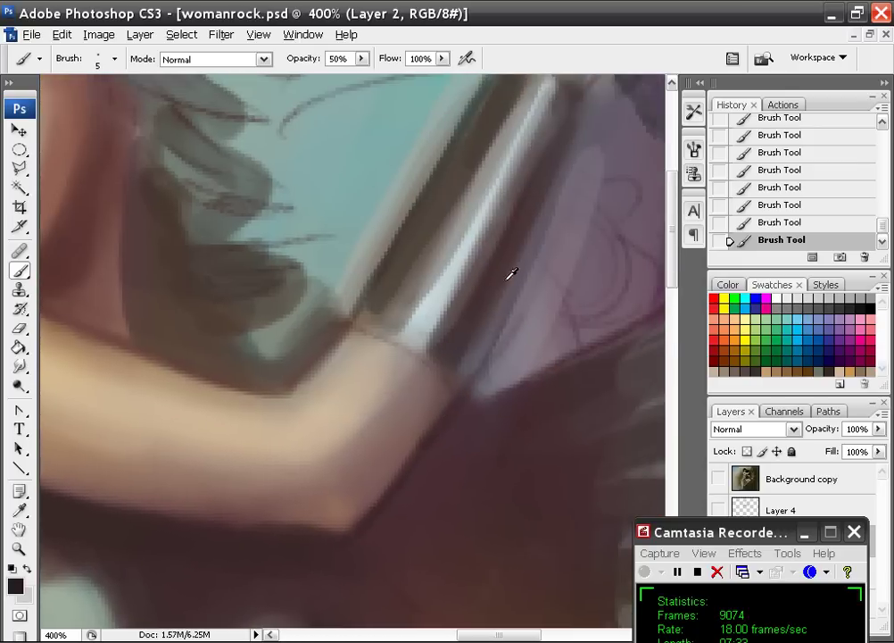
pyautogui.keyDown('alt'); pyautogui.click(481, 314); pyautogui.keyUp('alt')
pyautogui.keyDown('alt'); pyautogui.click(467, 173); pyautogui.keyUp('alt')
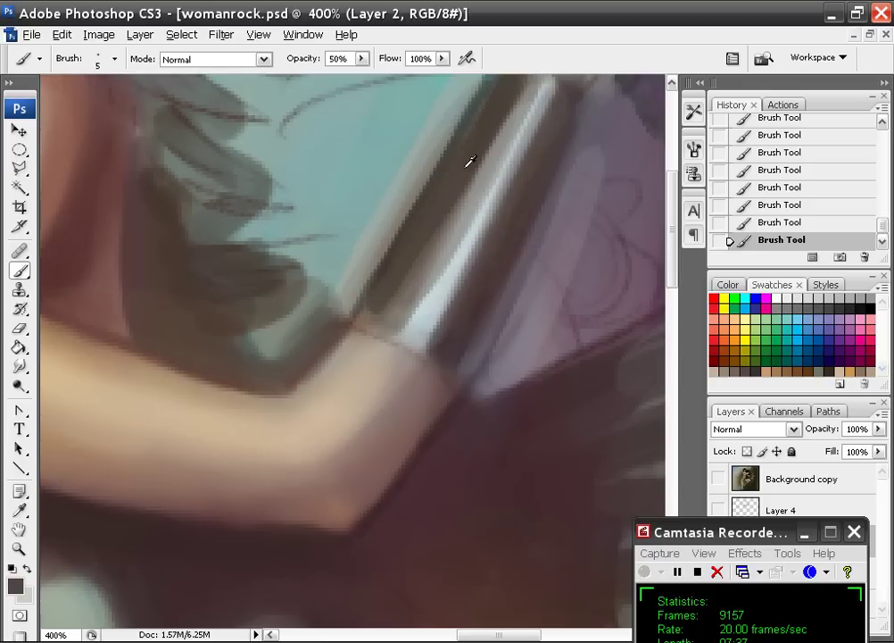
pyautogui.keyDown('alt'); pyautogui.click(361, 527); pyautogui.keyUp('alt')
pyautogui.moveTo(446, 346); pyautogui.dragTo(504, 212)
pyautogui.moveTo(464, 288); pyautogui.dragTo(526, 170)
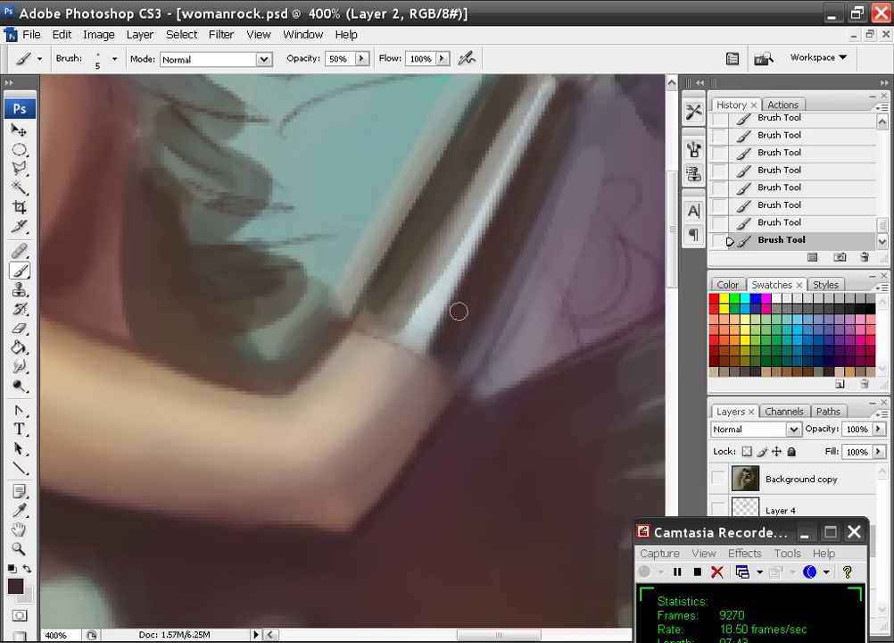
# Brighten the highlight stripe along the forearm cuff with sampled pale grey and sharpen its side with the neighbouring dark brown
pyautogui.keyDown('alt'); pyautogui.click(418, 331); pyautogui.keyUp('alt')
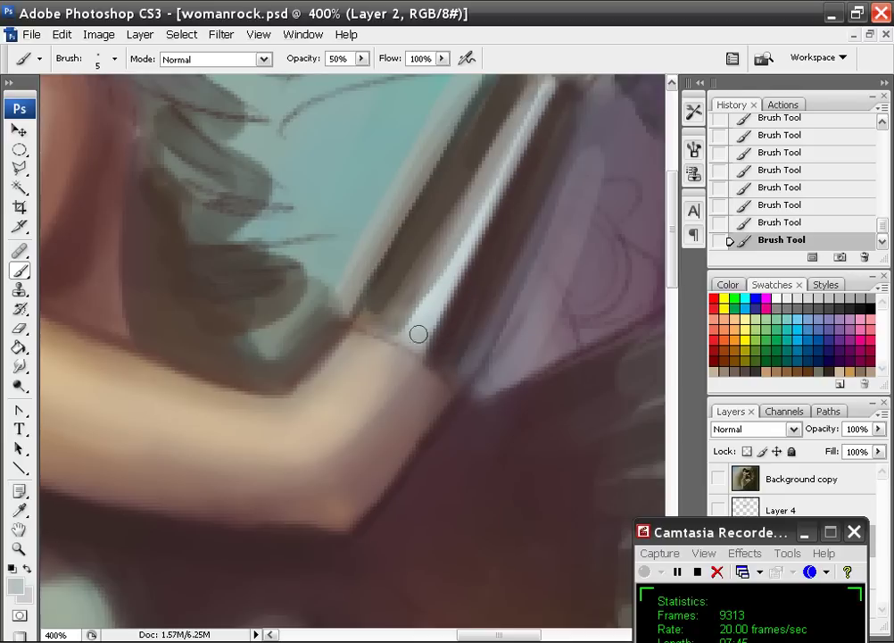
pyautogui.moveTo(399, 342)
pyautogui.mouseDown()
pyautogui.moveTo(411, 350)
pyautogui.moveTo(401, 342)
pyautogui.moveTo(442, 289)
pyautogui.moveTo(524, 126)
pyautogui.mouseUp()
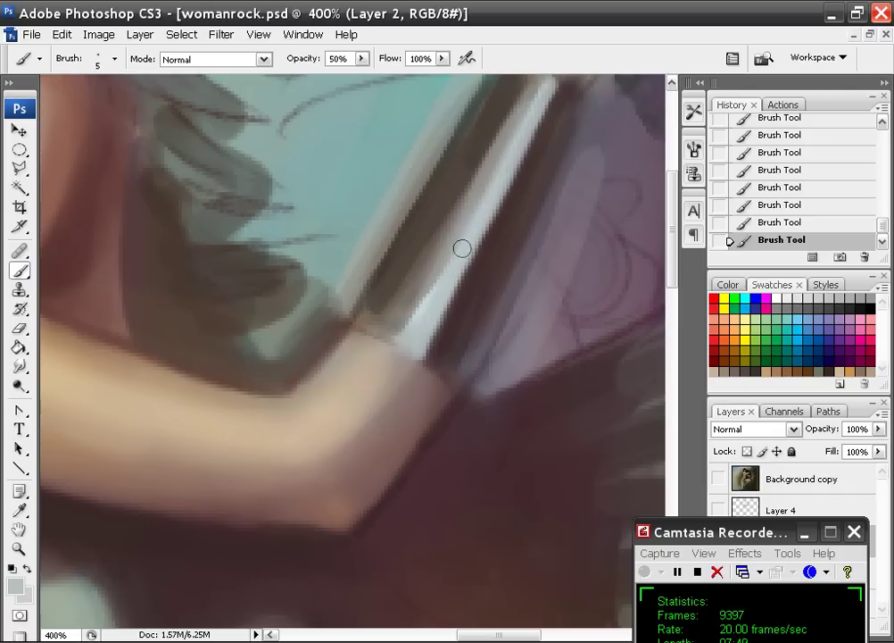
pyautogui.keyDown('alt'); pyautogui.click(491, 242); pyautogui.keyUp('alt')
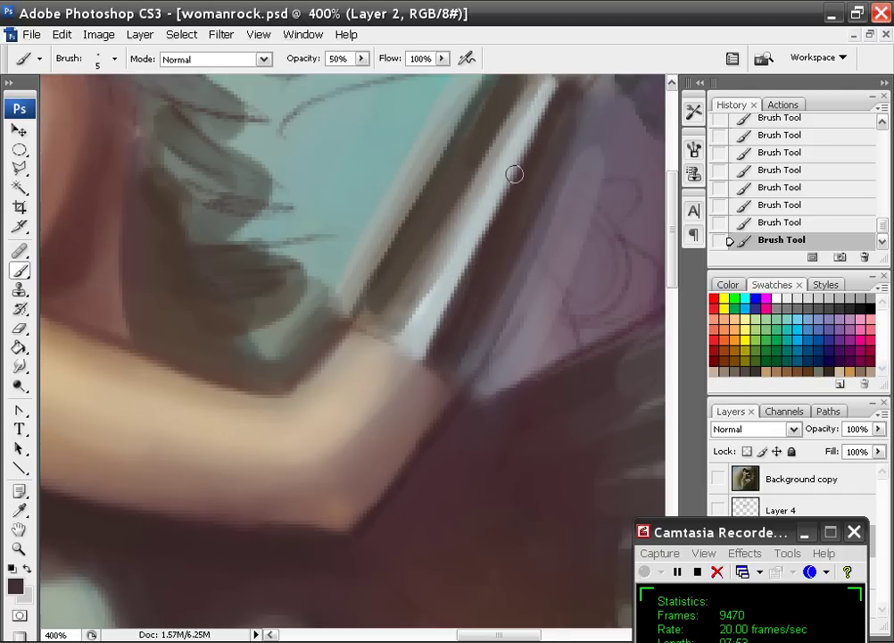
pyautogui.moveTo(529, 153); pyautogui.dragTo(423, 300)
pyautogui.keyDown('alt'); pyautogui.click(472, 209); pyautogui.keyUp('alt')
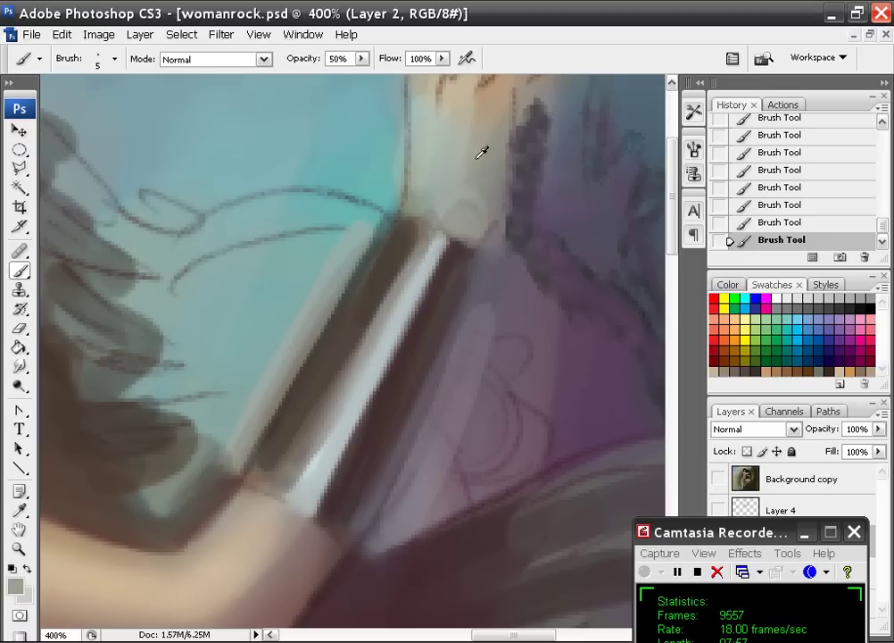
# Cover the sketch line on the wrist with sampled beige skin tone and shade the wrist's far edge with dark grey
pyautogui.keyDown('alt'); pyautogui.click(471, 124); pyautogui.keyUp('alt')
pyautogui.scroll(1, 467, 109)
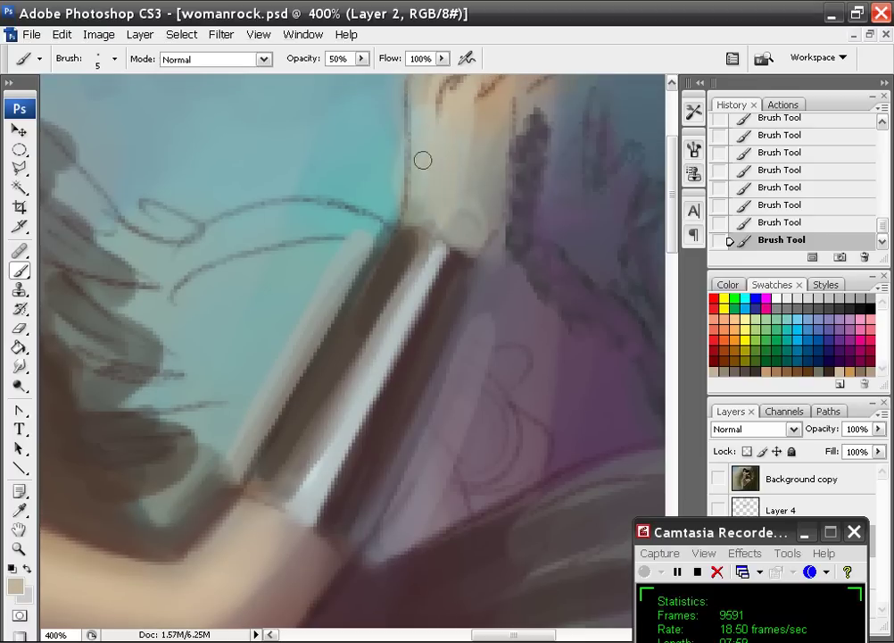
pyautogui.moveTo(412, 123); pyautogui.dragTo(410, 214)
pyautogui.moveTo(411, 148)
pyautogui.mouseDown()
pyautogui.moveTo(426, 216)
pyautogui.moveTo(462, 243)
pyautogui.mouseUp()
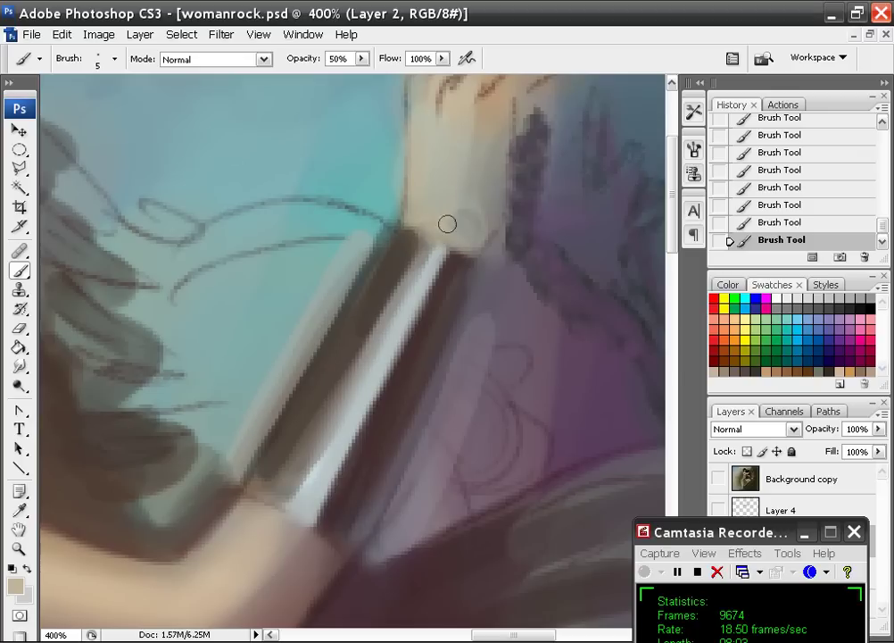
pyautogui.keyDown('alt'); pyautogui.click(525, 186); pyautogui.keyUp('alt')
pyautogui.moveTo(525, 186)
pyautogui.mouseDown()
pyautogui.moveTo(515, 110)
pyautogui.moveTo(505, 217)
pyautogui.mouseUp()
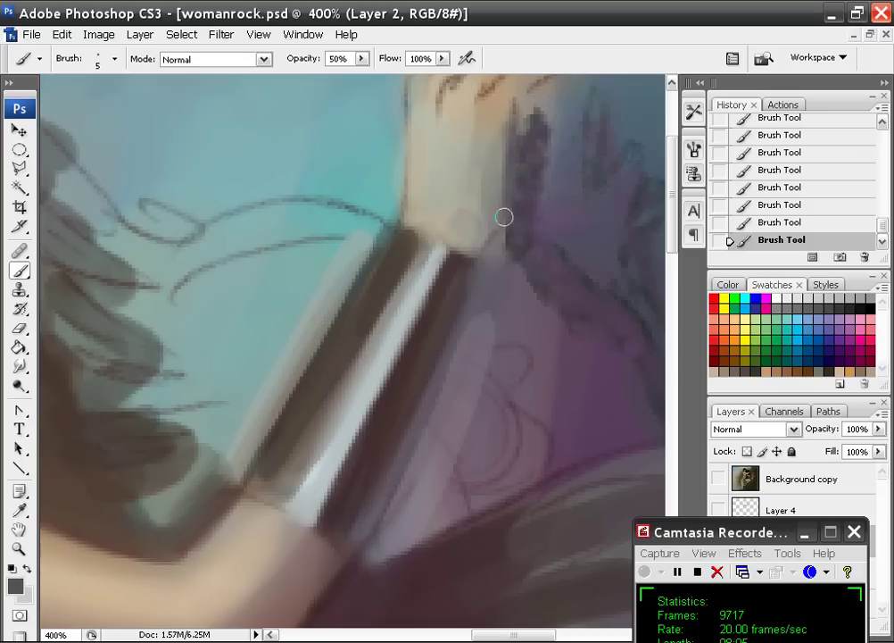
# Darken the cuff's edges at the wrist and elbow ends, touching up the pale highlight between them with sampled grey
pyautogui.moveTo(474, 249)
pyautogui.mouseDown()
pyautogui.moveTo(401, 227)
pyautogui.moveTo(465, 251)
pyautogui.moveTo(404, 229)
pyautogui.moveTo(460, 256)
pyautogui.moveTo(438, 251)
pyautogui.moveTo(442, 245)
pyautogui.moveTo(420, 300)
pyautogui.mouseUp()
pyautogui.keyDown('alt'); pyautogui.click(440, 250); pyautogui.keyUp('alt')
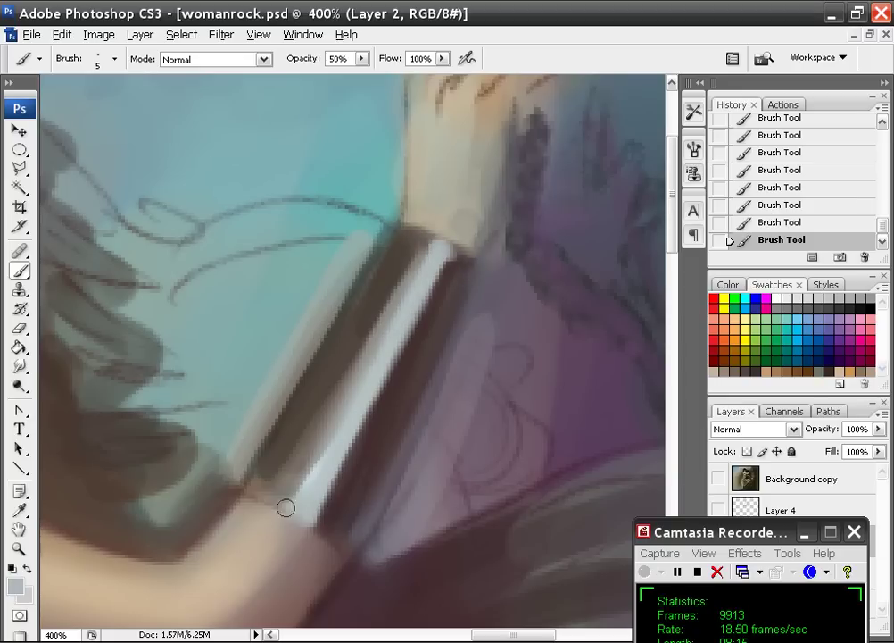
pyautogui.keyDown('alt'); pyautogui.click(287, 450); pyautogui.keyUp('alt')
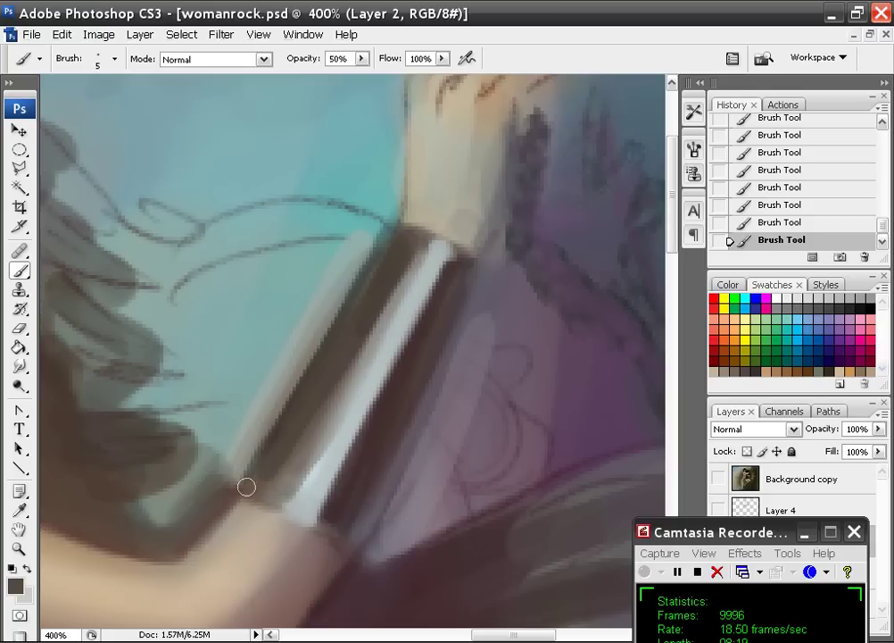
pyautogui.moveTo(255, 473); pyautogui.dragTo(250, 495)
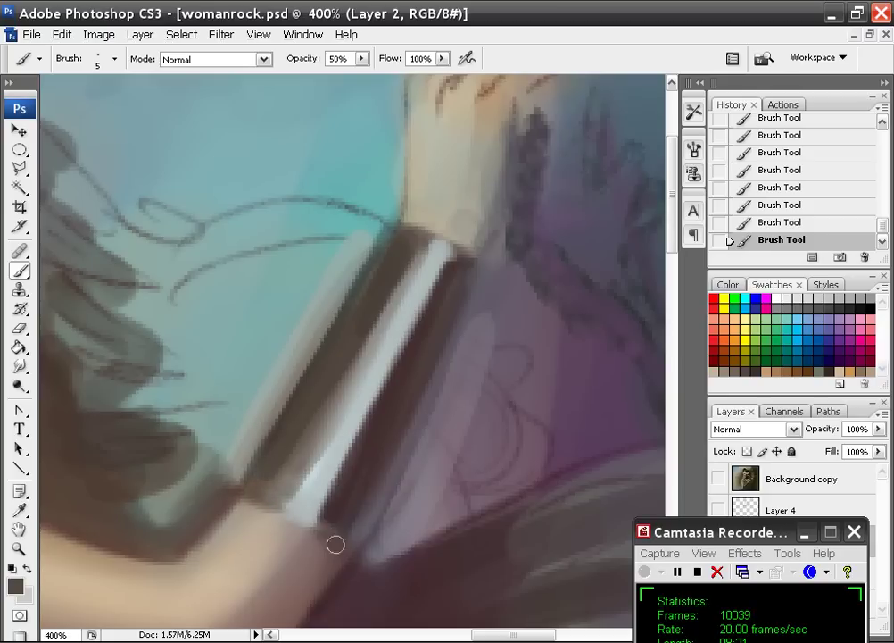
# Outline the cuff's elbow-end edge in dark brown with a 3 px brush, raising the brush opacity to 100%
pyautogui.rightClick(274, 438)
pyautogui.click(334, 543)
pyautogui.click(257, 464)
pyautogui.moveTo(268, 507); pyautogui.dragTo(299, 524)
pyautogui.click(361, 58)
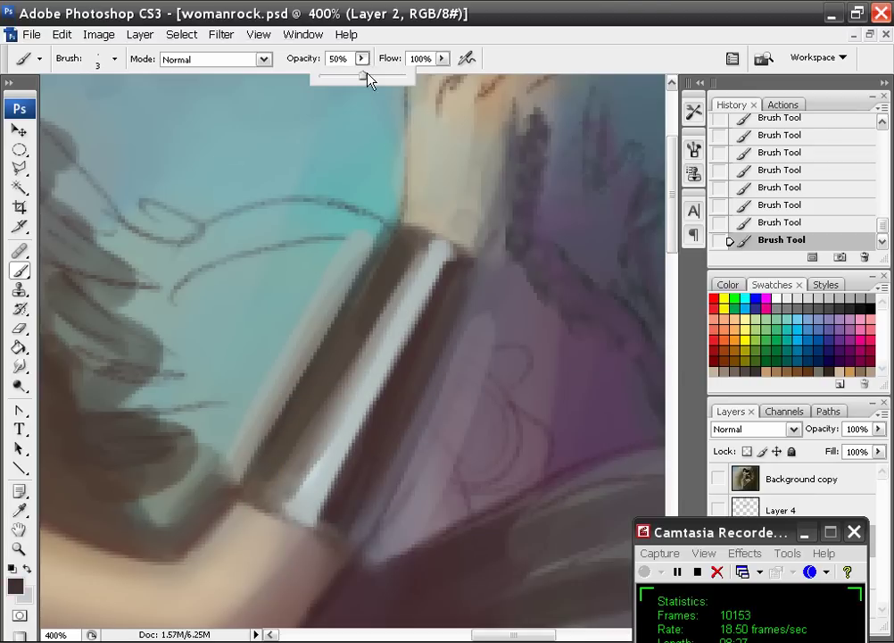
pyautogui.moveTo(247, 503); pyautogui.dragTo(311, 531)
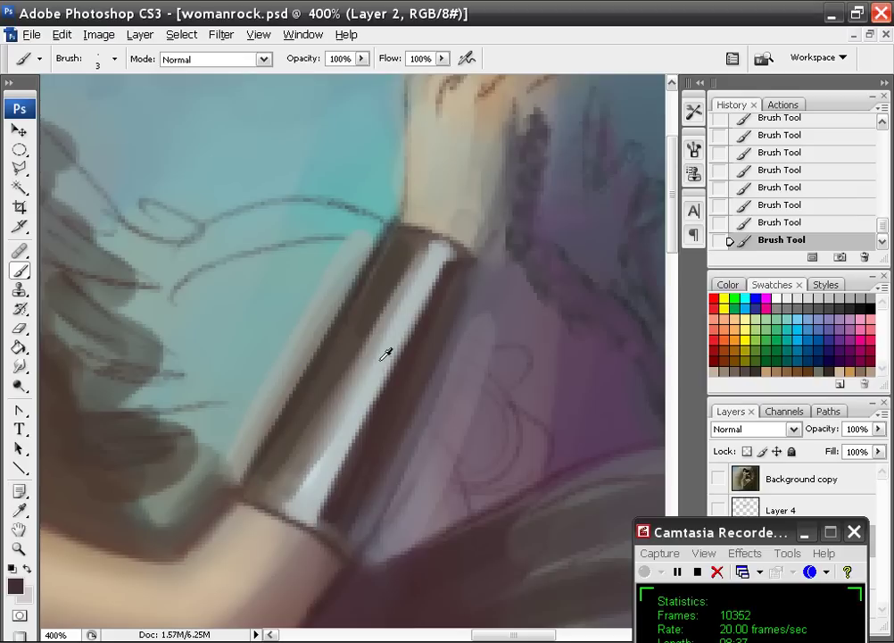
# Choose the 38 px hard round brush, reduce it to 14 px, try sampled grey on the cuff's dark band and undo the stroke
pyautogui.keyDown('alt'); pyautogui.click(379, 336); pyautogui.keyUp('alt')
pyautogui.rightClick(342, 333)
pyautogui.click(630, 513)
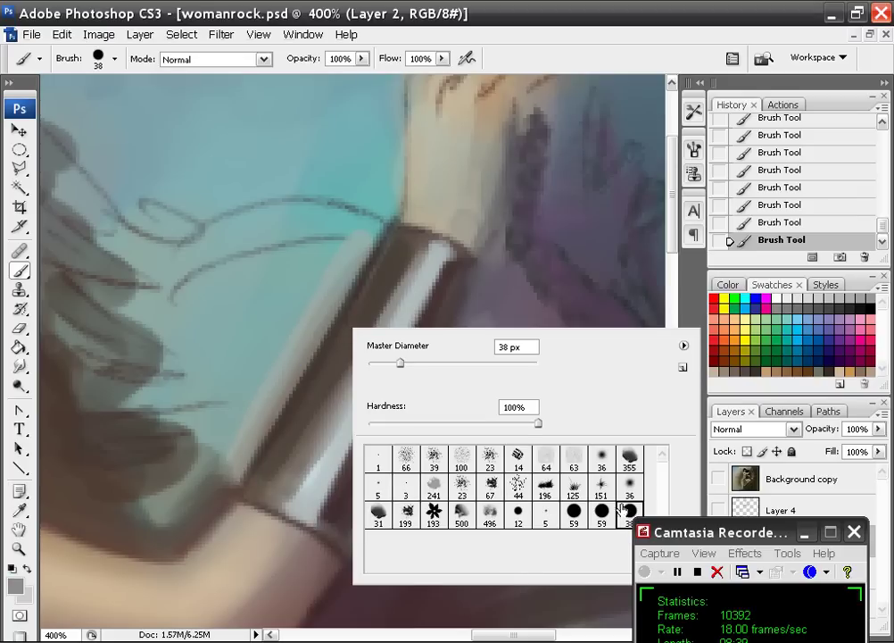
pyautogui.moveTo(393, 365); pyautogui.dragTo(382, 366)
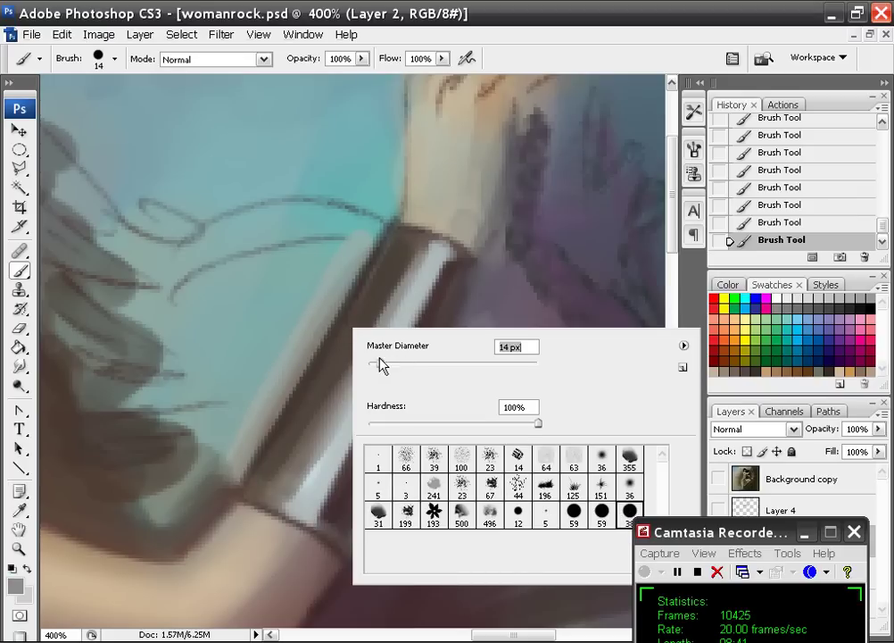
pyautogui.click(404, 254)
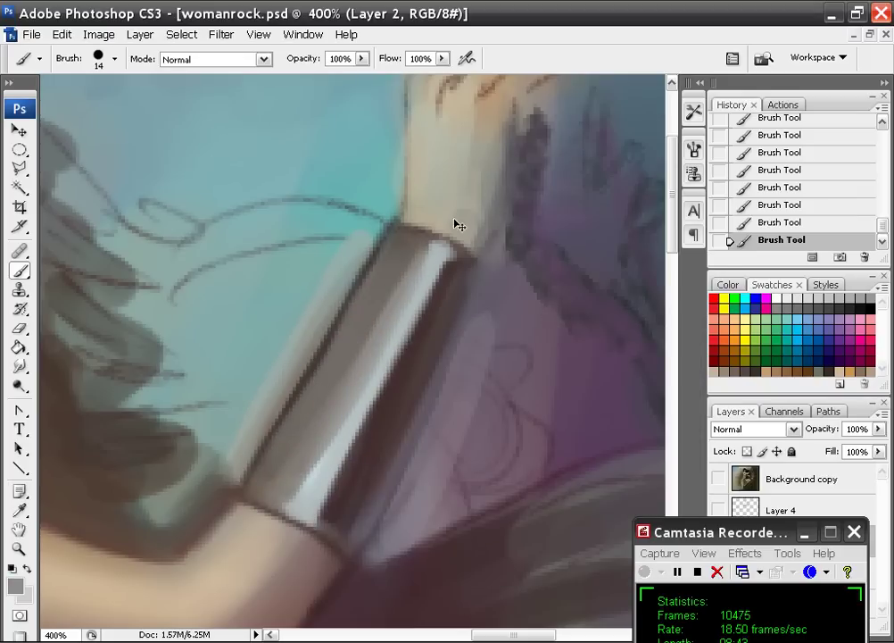
pyautogui.hotkey('ctrl', 'z')
# Sample teal from the background, reduce the brush to 8 px and paint a teal reflection along the cuff's face-side dark band
pyautogui.moveTo(391, 248); pyautogui.dragTo(373, 294)
pyautogui.keyDown('alt'); pyautogui.click(359, 180); pyautogui.keyUp('alt')
pyautogui.moveTo(393, 244)
pyautogui.mouseDown()
pyautogui.moveTo(299, 426)
pyautogui.moveTo(234, 517)
pyautogui.mouseUp()
pyautogui.hotkey('ctrl', 'z')
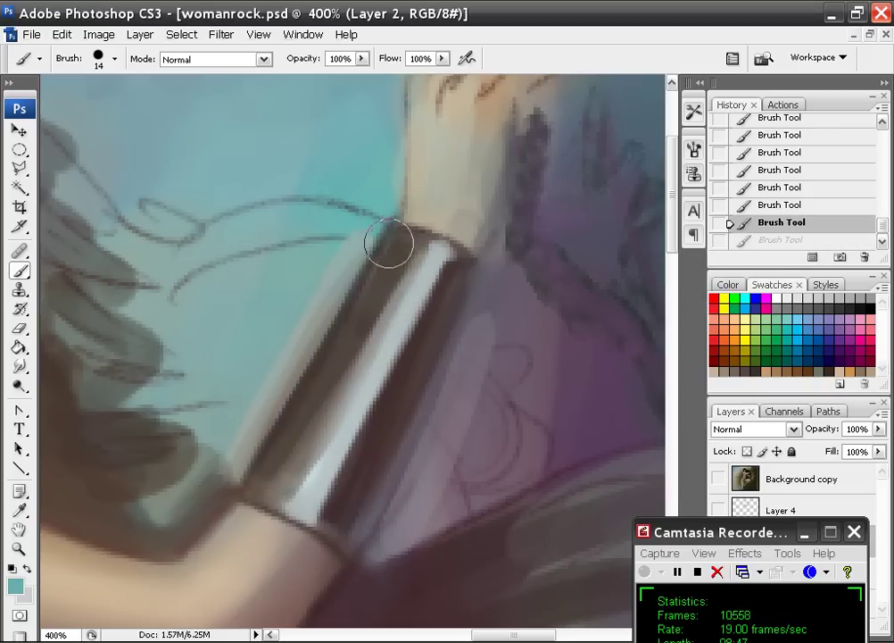
pyautogui.rightClick(449, 296)
pyautogui.moveTo(449, 296); pyautogui.dragTo(422, 292)
pyautogui.press('Return')
pyautogui.moveTo(395, 241); pyautogui.dragTo(259, 476)
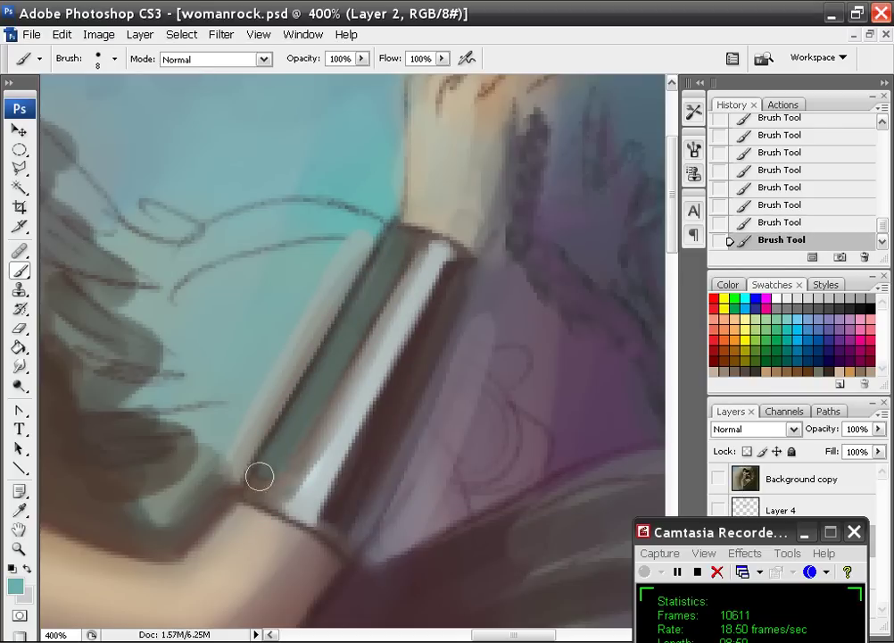
# Blend the teal reflection into the cuff's highlight with sampled grey-green and mid-grey strokes along its length
pyautogui.keyDown('alt'); pyautogui.click(395, 268); pyautogui.keyUp('alt')
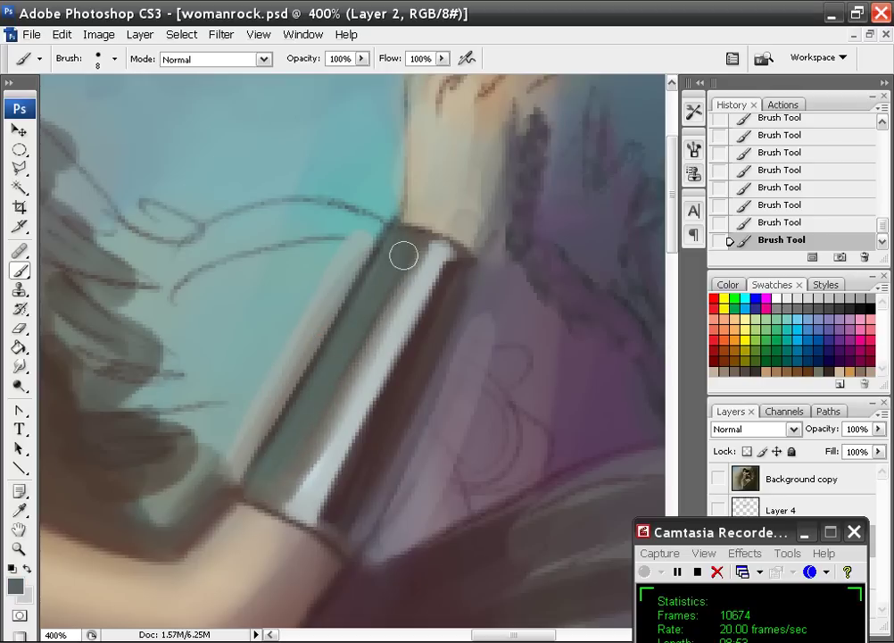
pyautogui.keyDown('alt'); pyautogui.click(398, 337); pyautogui.keyUp('alt')
pyautogui.moveTo(417, 267); pyautogui.dragTo(285, 512)
pyautogui.keyDown('alt'); pyautogui.click(385, 286); pyautogui.keyUp('alt')
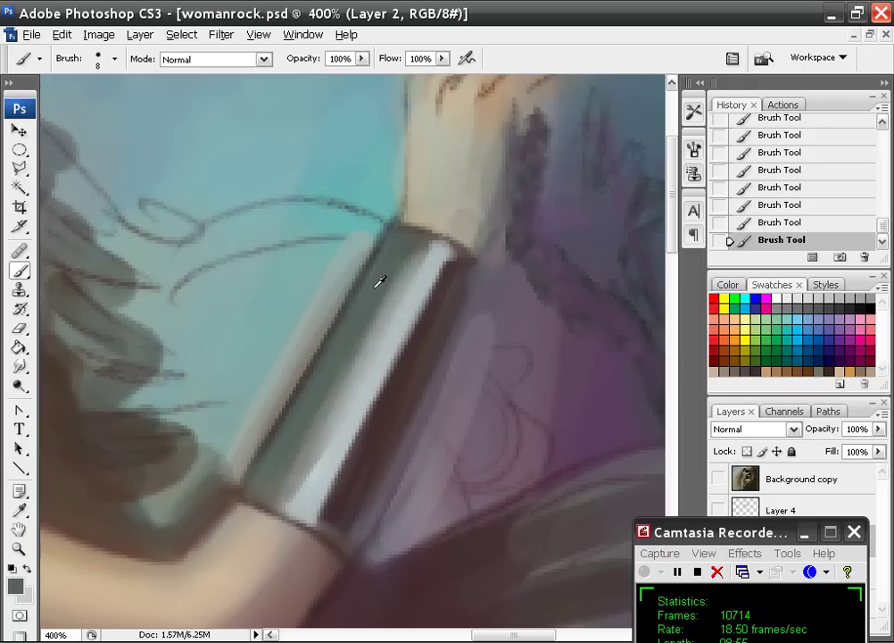
pyautogui.moveTo(394, 258); pyautogui.dragTo(281, 478)
pyautogui.moveTo(384, 296); pyautogui.dragTo(261, 509)
pyautogui.keyDown('alt'); pyautogui.click(405, 326); pyautogui.keyUp('alt')
pyautogui.moveTo(461, 274); pyautogui.dragTo(420, 366)
pyautogui.hotkey('ctrl', 'z')
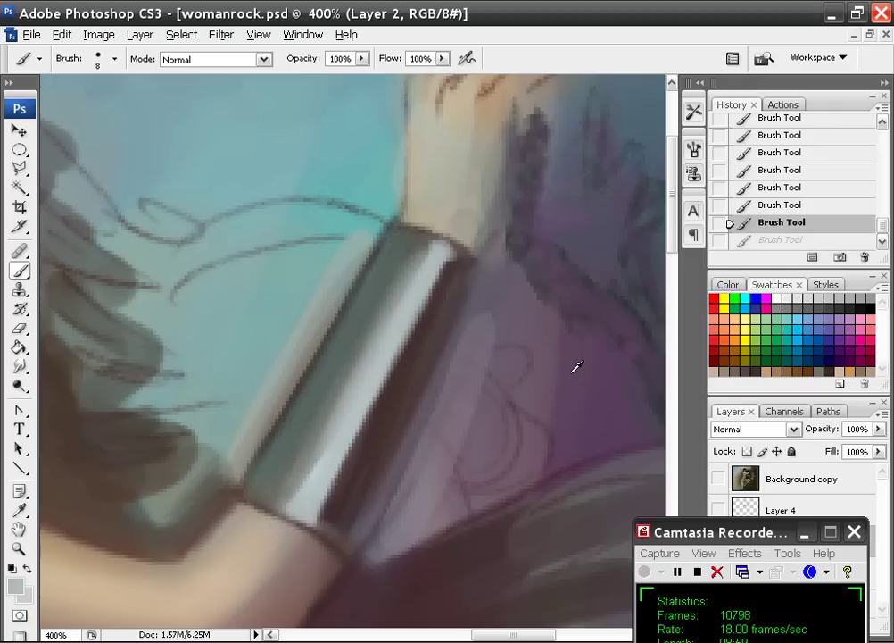
# Sample purple from the background and paint a muted purple reflection along the cuff's outer dark band
pyautogui.keyDown('alt'); pyautogui.click(579, 370); pyautogui.keyUp('alt')
pyautogui.moveTo(444, 315); pyautogui.dragTo(347, 523)
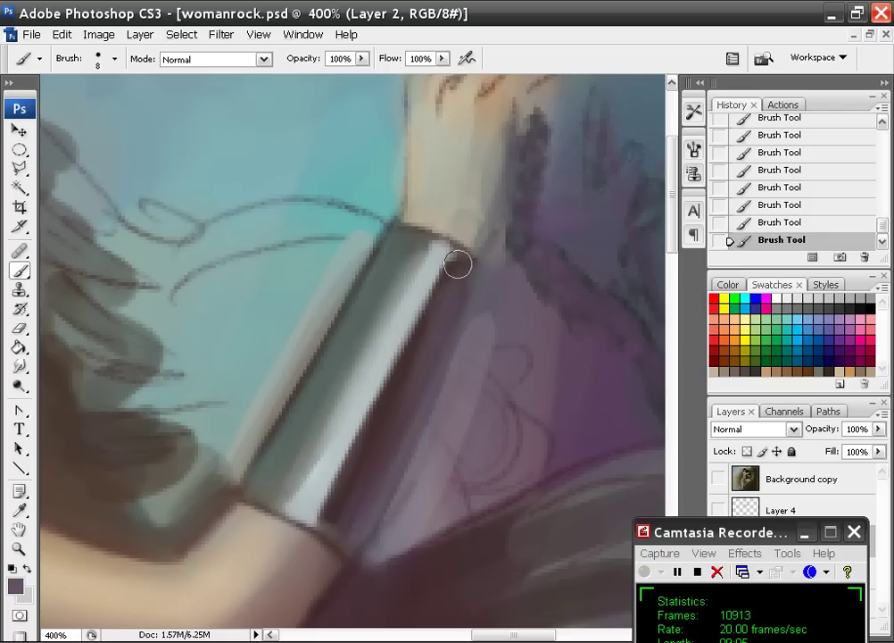
# Examine the whole figure at several magnifications, including the face, hair and forearm cuff up close
pyautogui.hotkey('ctrl', '-')
pyautogui.hotkey('ctrl', '-')
pyautogui.hotkey('ctrl', '-')
pyautogui.hotkey('ctrl', '-')
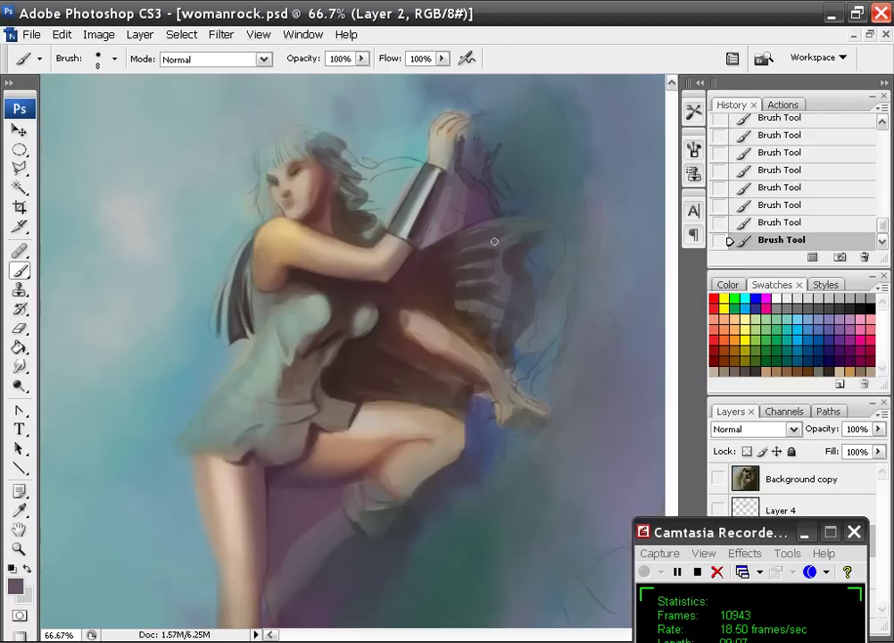
pyautogui.hotkey('ctrl', '+')
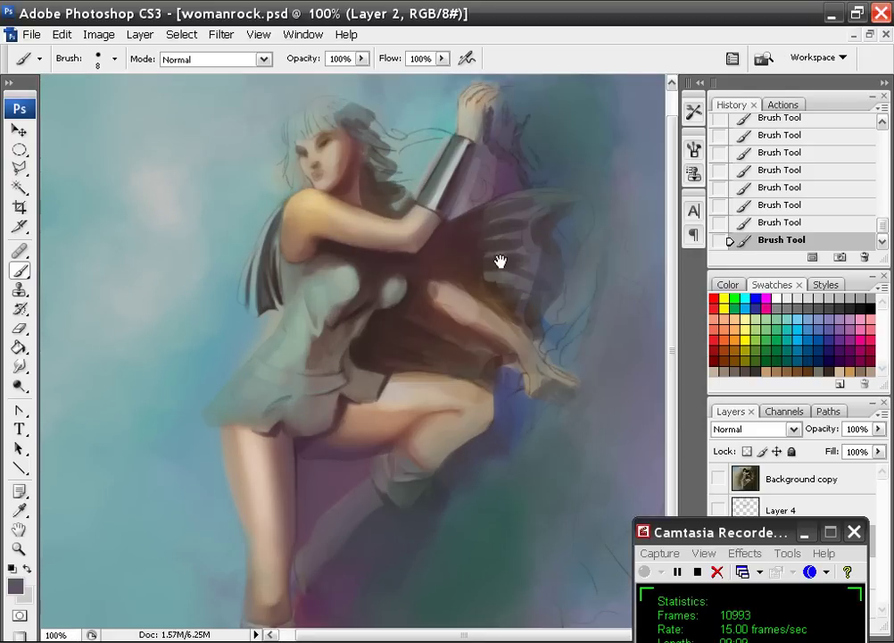
pyautogui.moveTo(499, 260)
pyautogui.mouseDown()
pyautogui.moveTo(515, 214)
pyautogui.moveTo(463, 265)
pyautogui.moveTo(474, 177)
pyautogui.mouseUp()
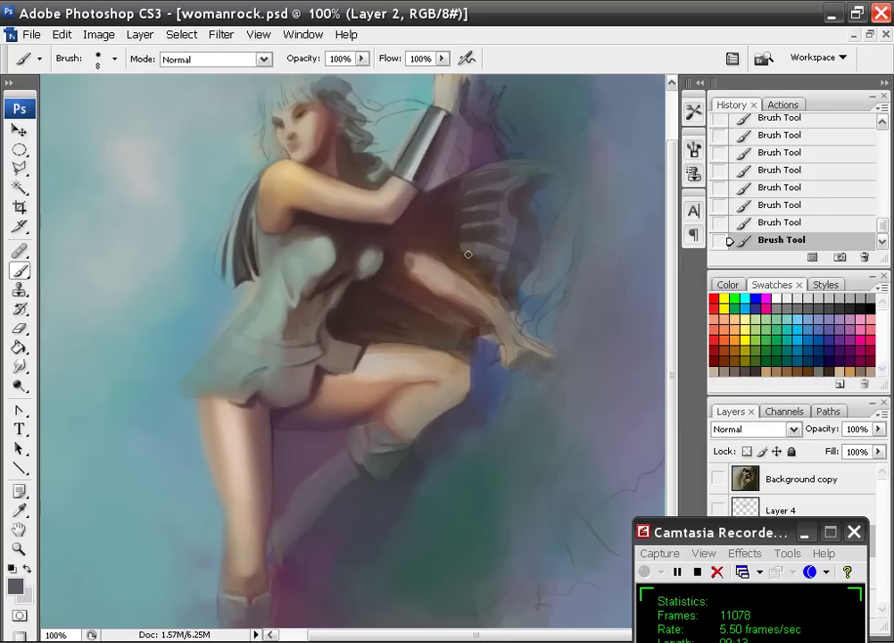
pyautogui.hotkey('ctrl', '-')
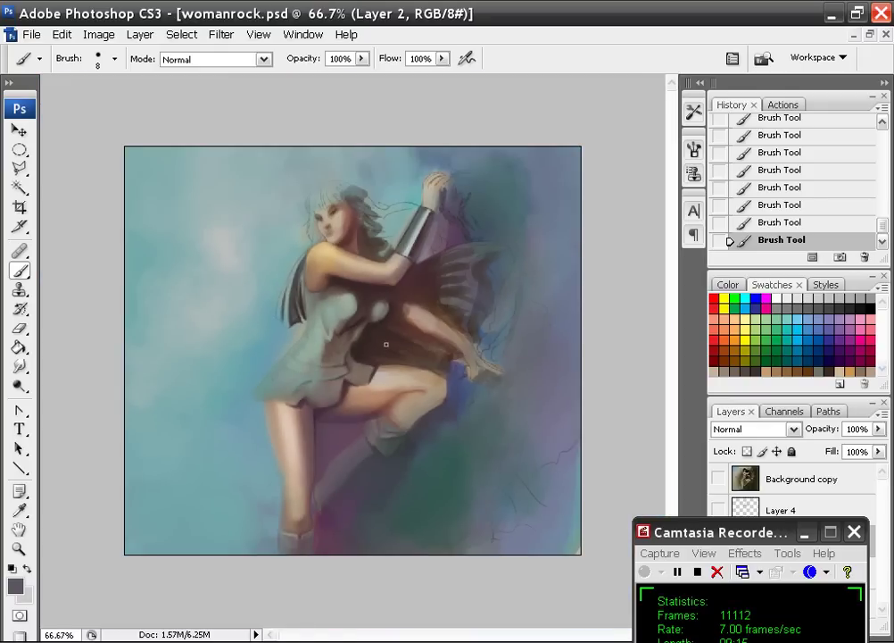
pyautogui.hotkey('ctrl', '+')
pyautogui.hotkey('ctrl', '+')
pyautogui.hotkey('ctrl', '+')
pyautogui.moveTo(412, 175)
pyautogui.mouseDown()
pyautogui.moveTo(370, 437)
pyautogui.moveTo(367, 613)
pyautogui.mouseUp()
pyautogui.moveTo(365, 286); pyautogui.dragTo(360, 346)
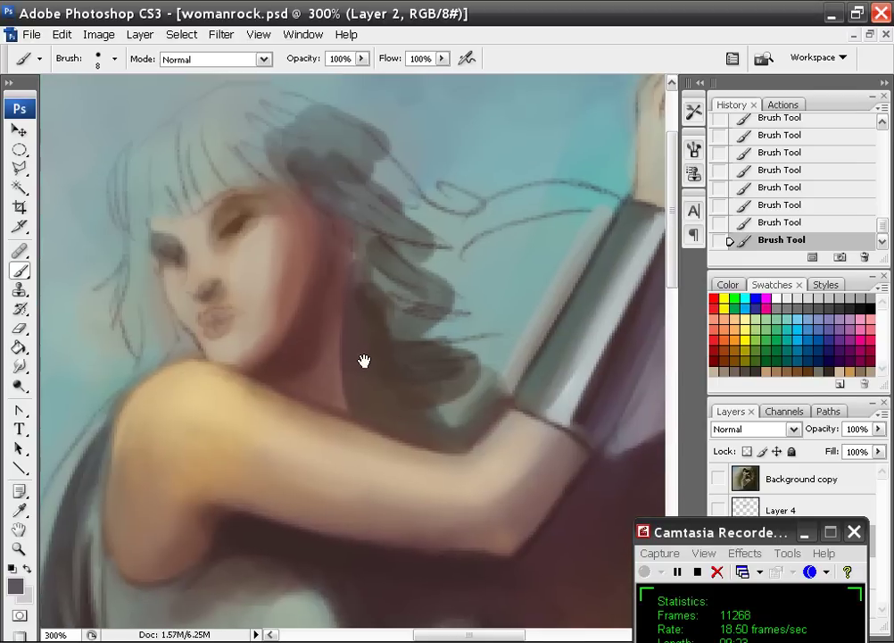
pyautogui.moveTo(365, 361)
pyautogui.mouseDown()
pyautogui.moveTo(346, 228)
pyautogui.moveTo(339, 271)
pyautogui.moveTo(308, 300)
pyautogui.mouseUp()
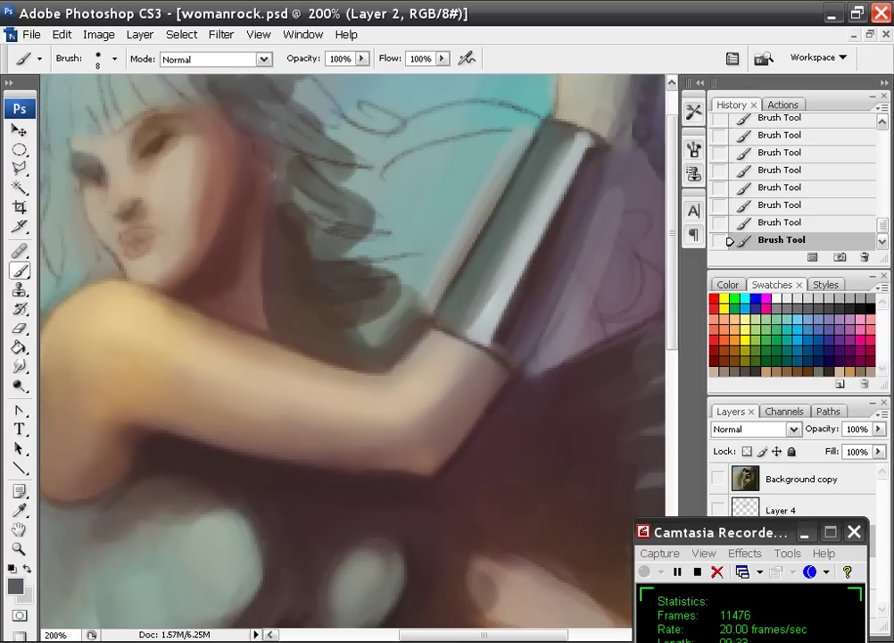
pyautogui.hotkey('ctrl', '-')
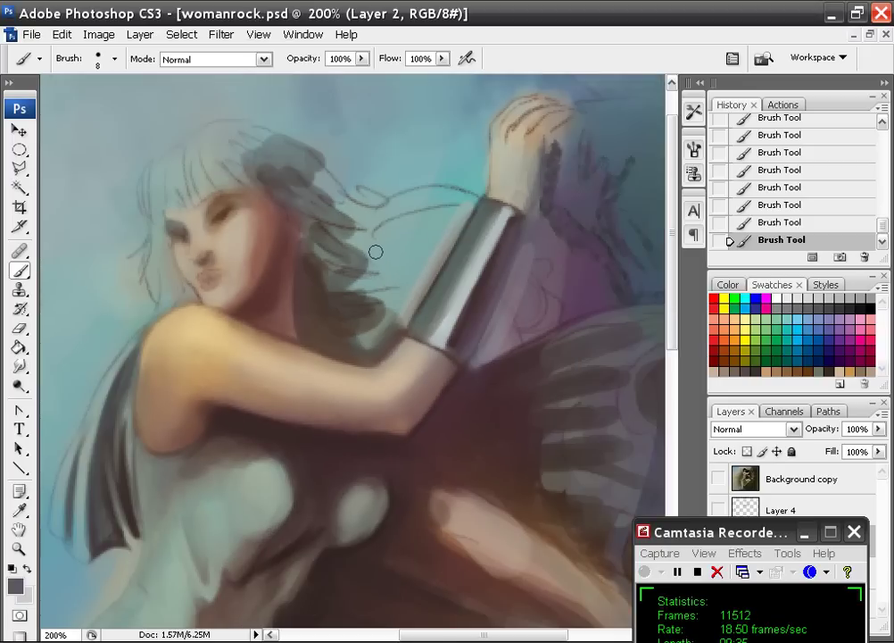